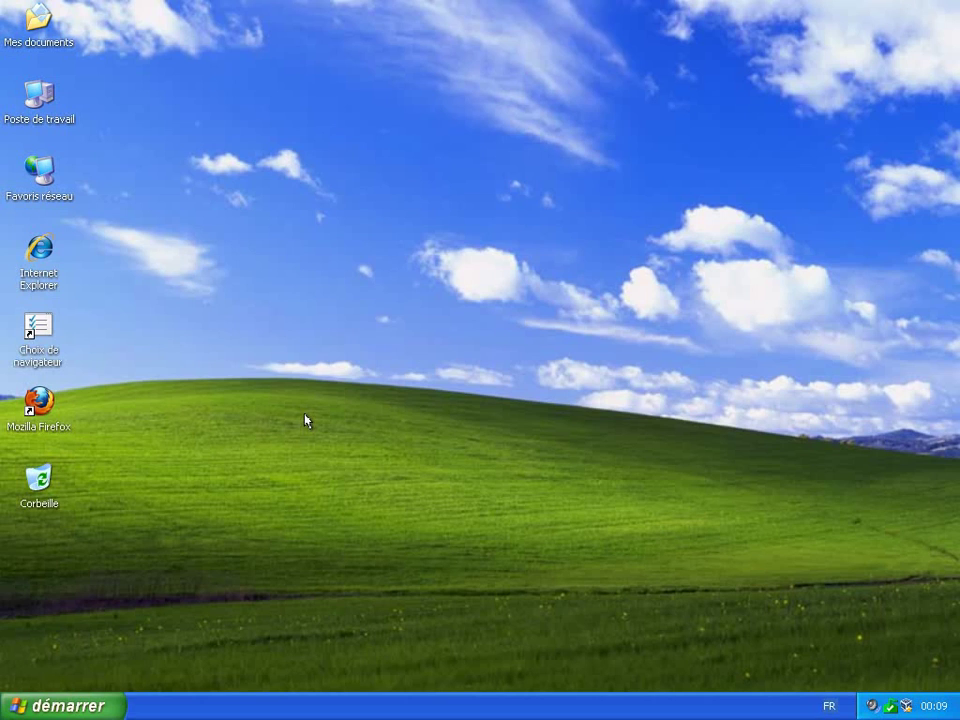
{"action": "double_click", "coordinate": [67, 410]}
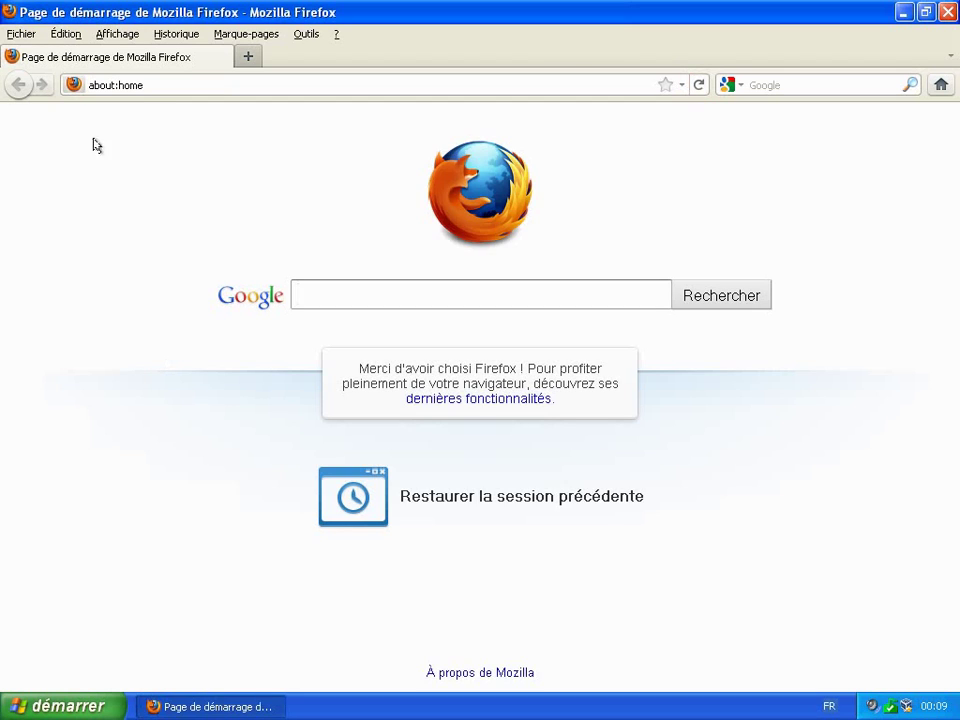
{"action": "left_click", "coordinate": [153, 85]}
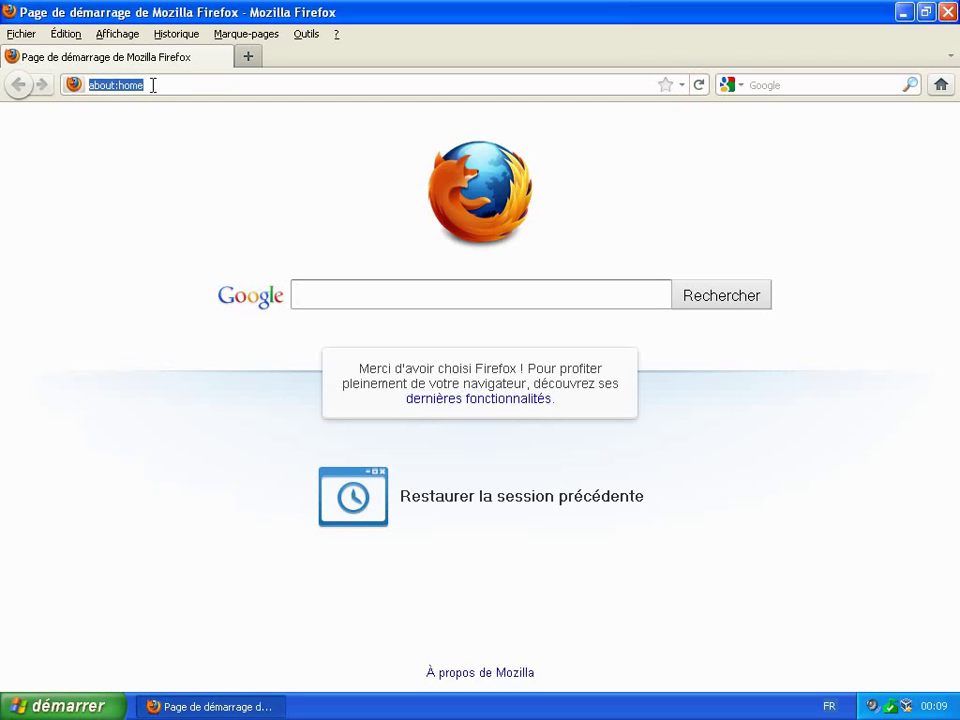
{"action": "type", "text": "w"}
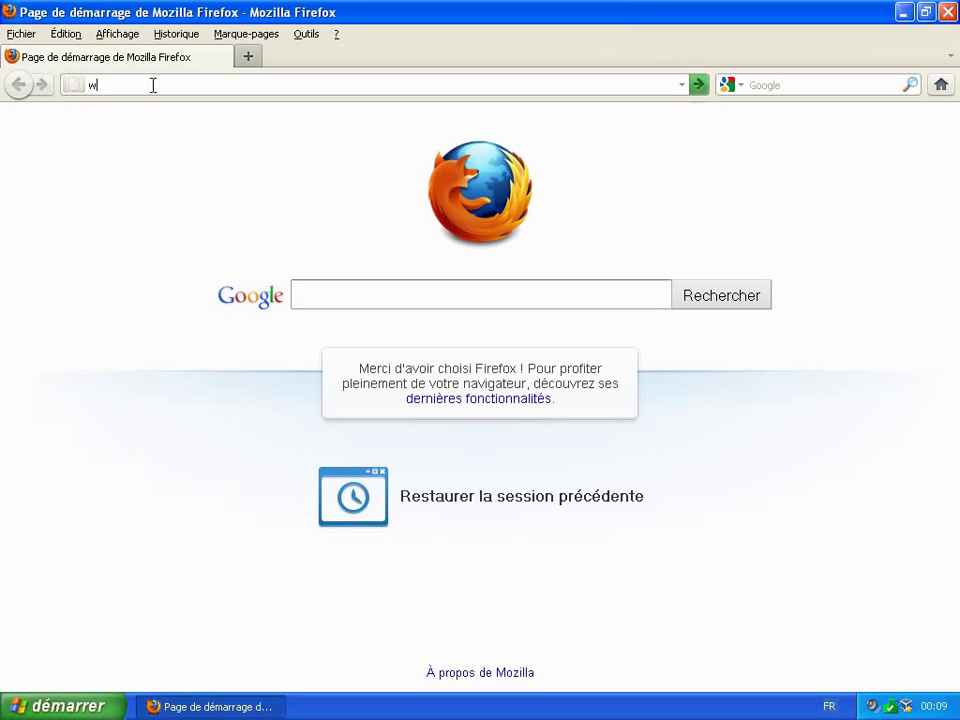
{"action": "type", "text": "ww.clubic"}
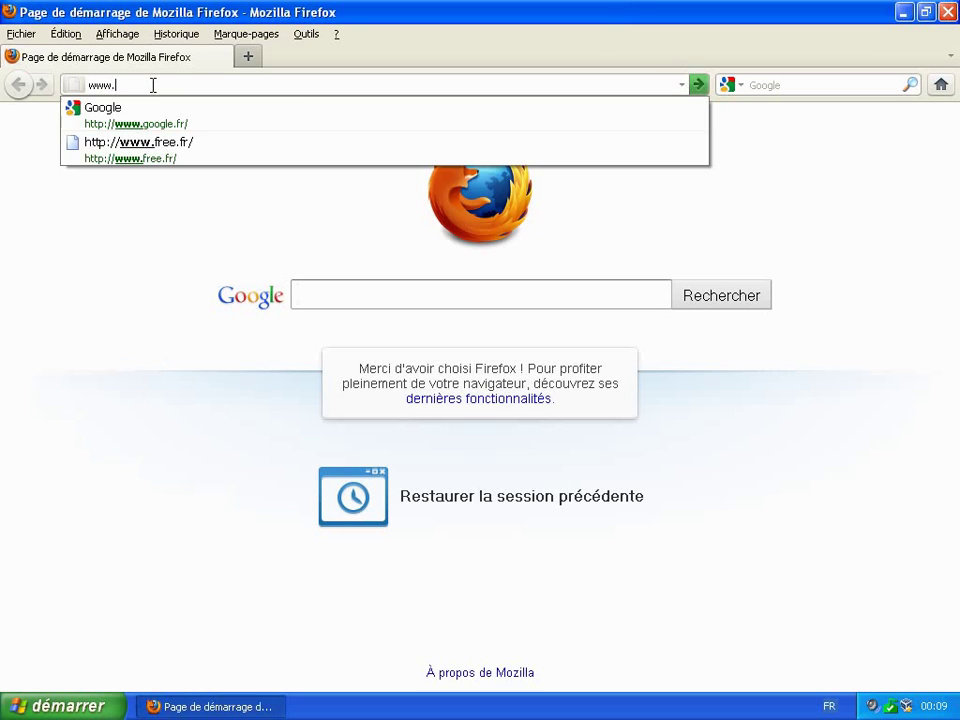
{"action": "type", "text": ".com"}
{"action": "key", "text": "Return"}
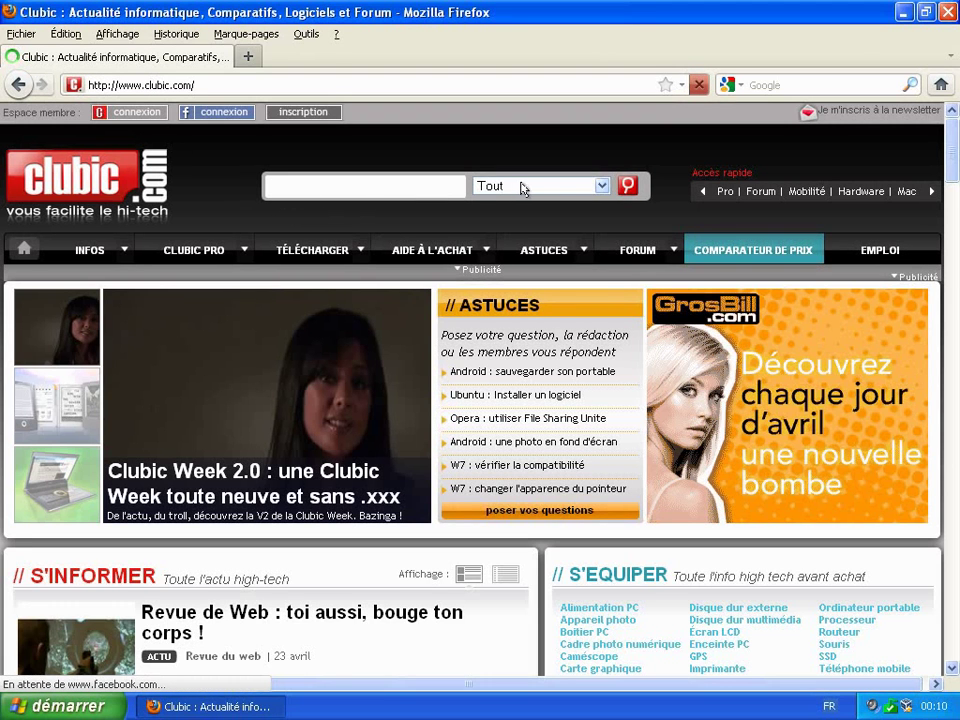
Search the site's Télécharger category for filezilla and dismiss the newsletter pop-up
{"action": "left_click", "coordinate": [601, 187]}
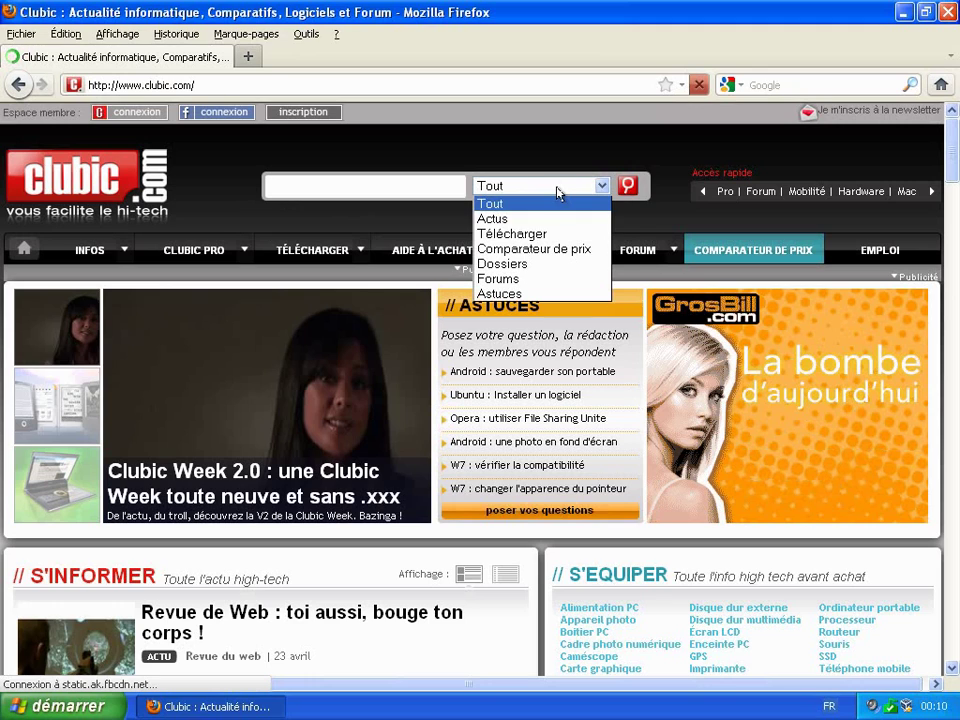
{"action": "left_click", "coordinate": [523, 236]}
{"action": "left_click", "coordinate": [370, 189]}
{"action": "type", "text": "filezilla"}
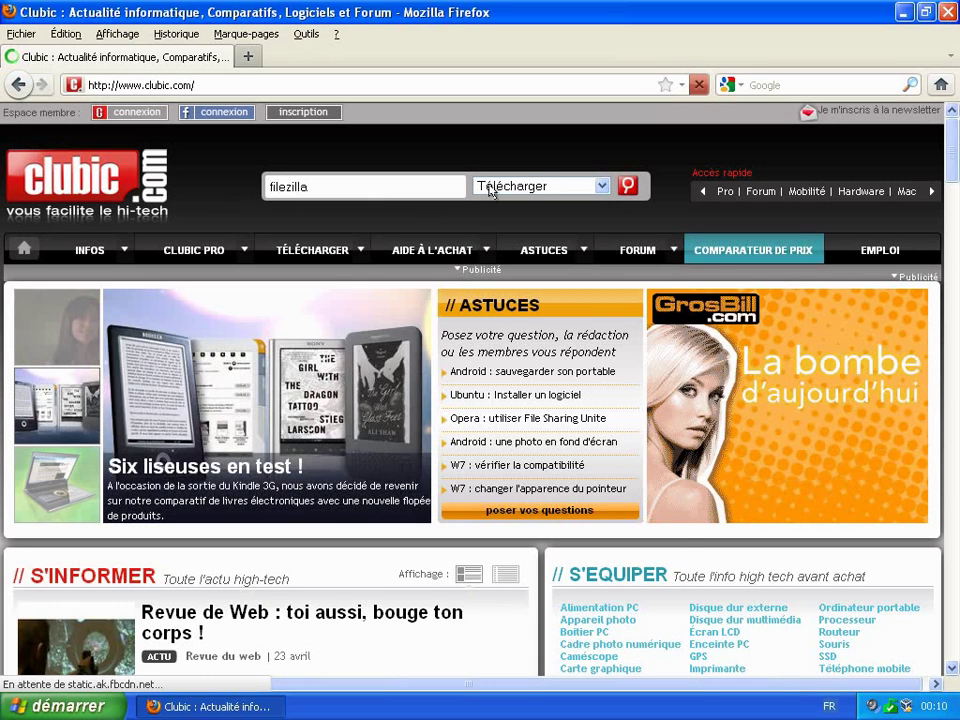
{"action": "left_click", "coordinate": [627, 187]}
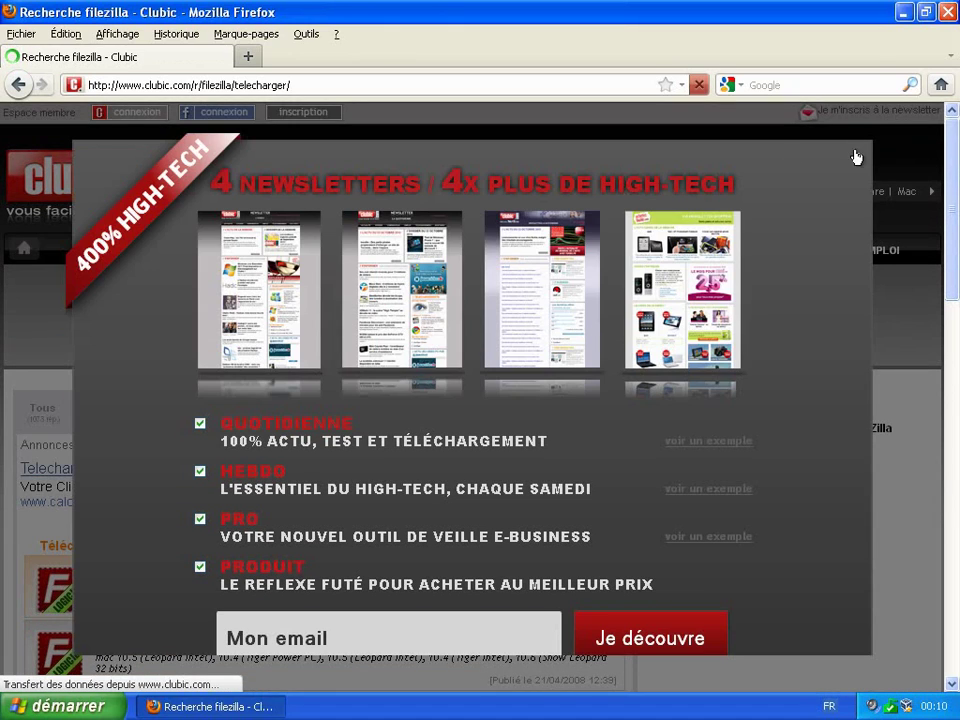
{"action": "left_click", "coordinate": [856, 157]}
Open the PC version of FileZilla from the search results and proceed to its download page
{"action": "scroll", "coordinate": [295, 510], "scroll_direction": "down", "scroll_amount": 4}
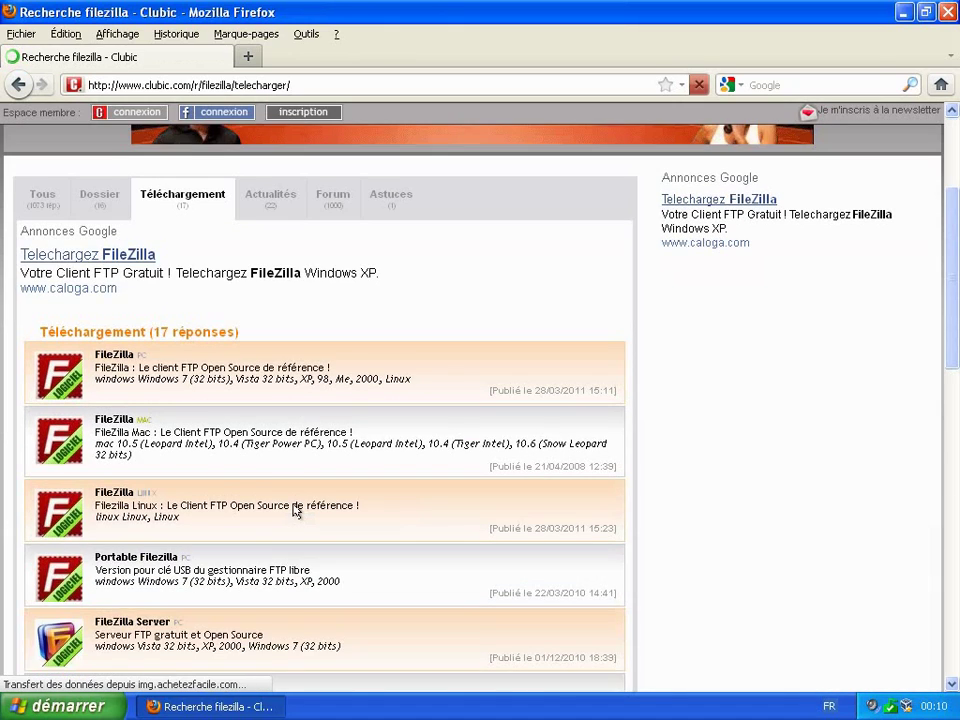
{"action": "scroll", "coordinate": [295, 510], "scroll_direction": "down", "scroll_amount": 2}
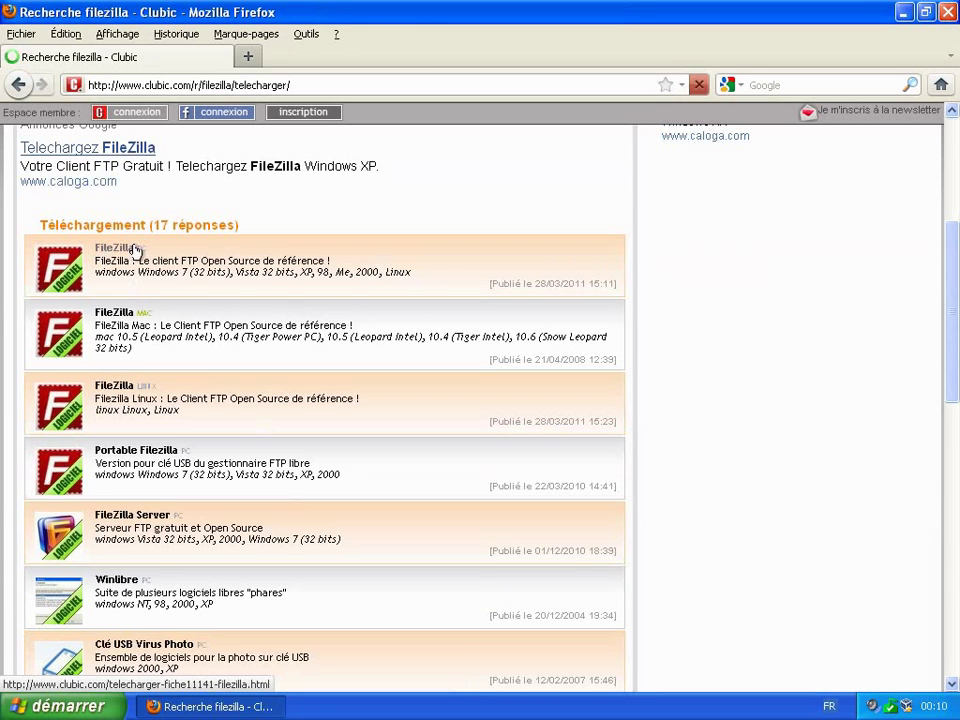
{"action": "left_click", "coordinate": [135, 250]}
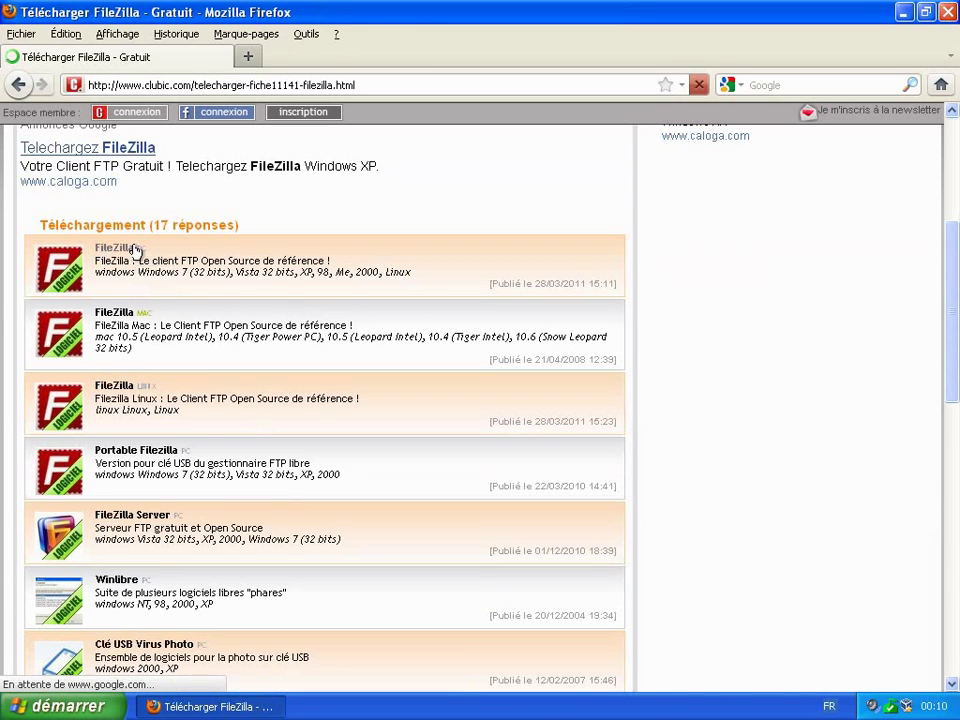
{"action": "scroll", "coordinate": [128, 268], "scroll_direction": "down", "scroll_amount": 5}
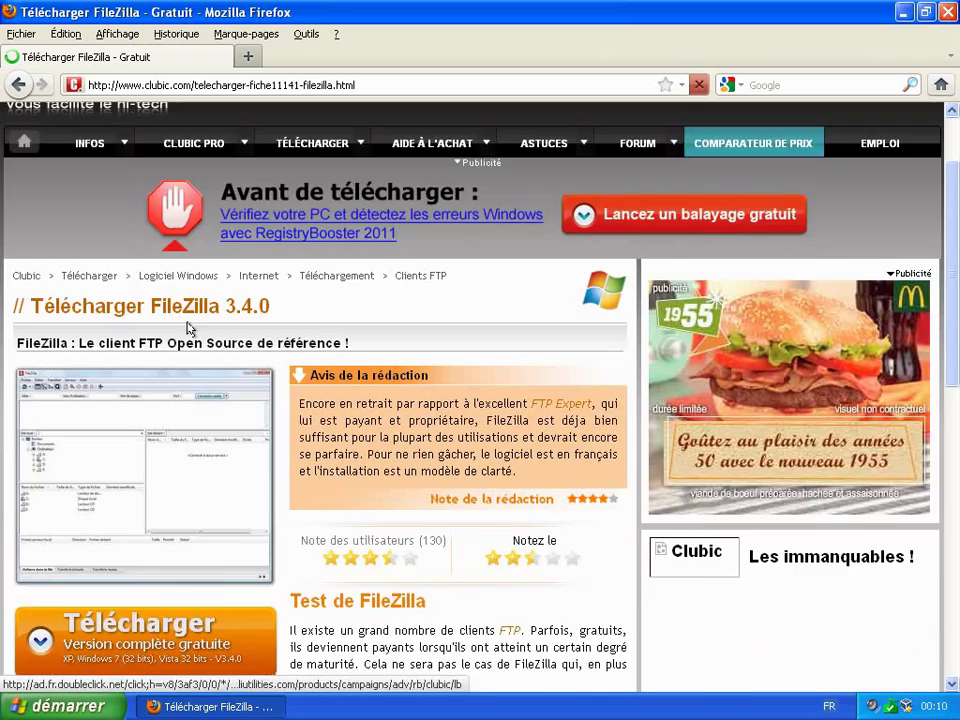
{"action": "left_click", "coordinate": [155, 418]}
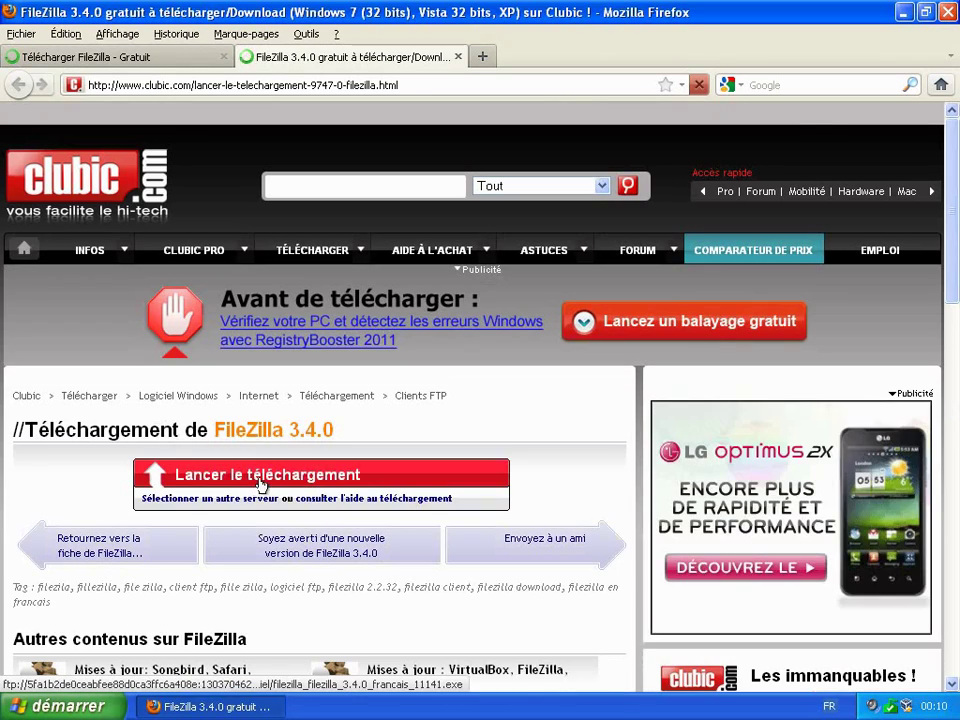
Download and save the FileZilla 3.4.0 installer, then close the browser window with all its tabs
{"action": "left_click", "coordinate": [262, 480]}
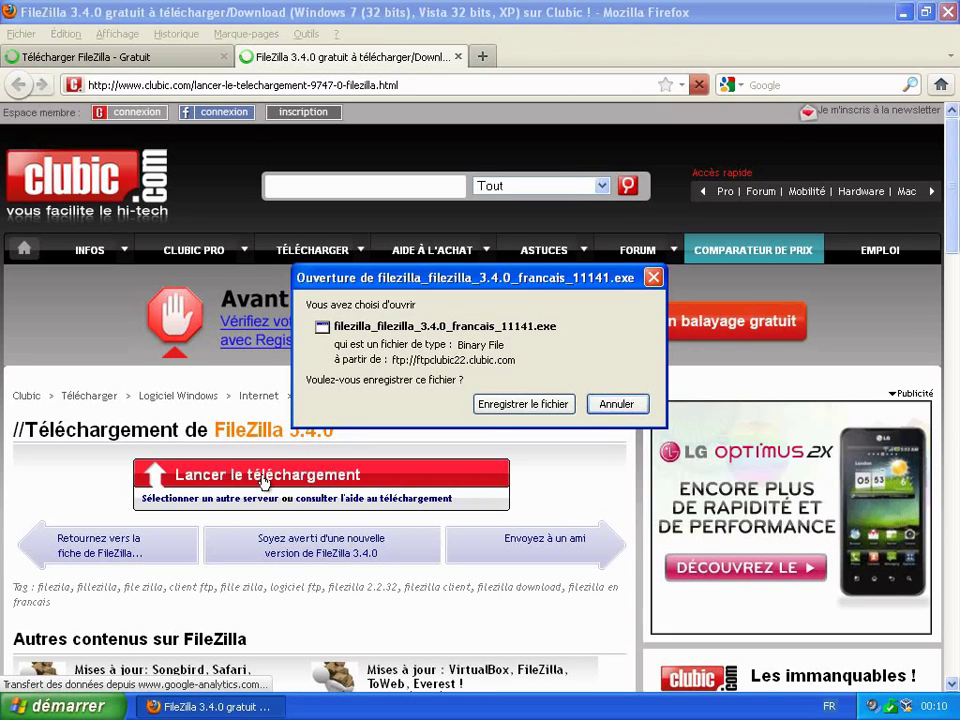
{"action": "left_click", "coordinate": [510, 405]}
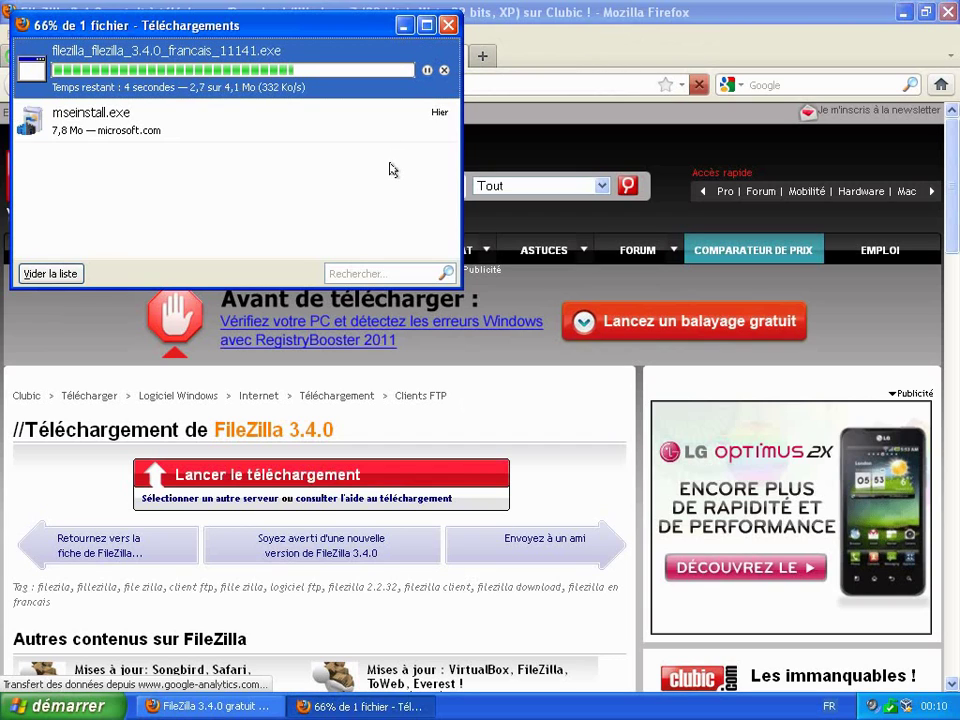
{"action": "left_click", "coordinate": [948, 12]}
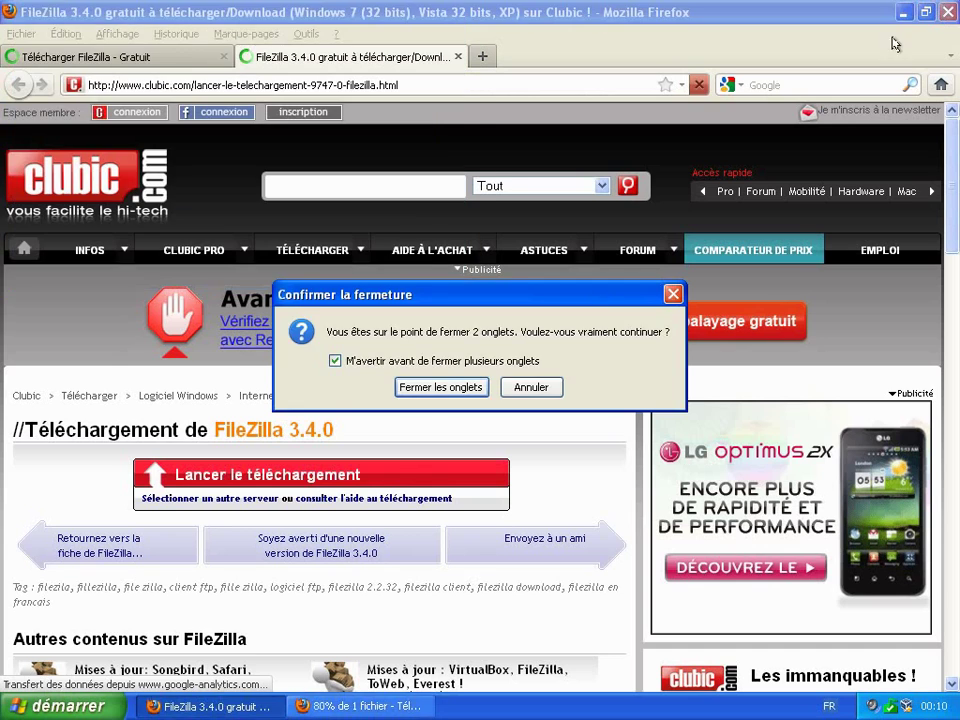
{"action": "left_click", "coordinate": [442, 387]}
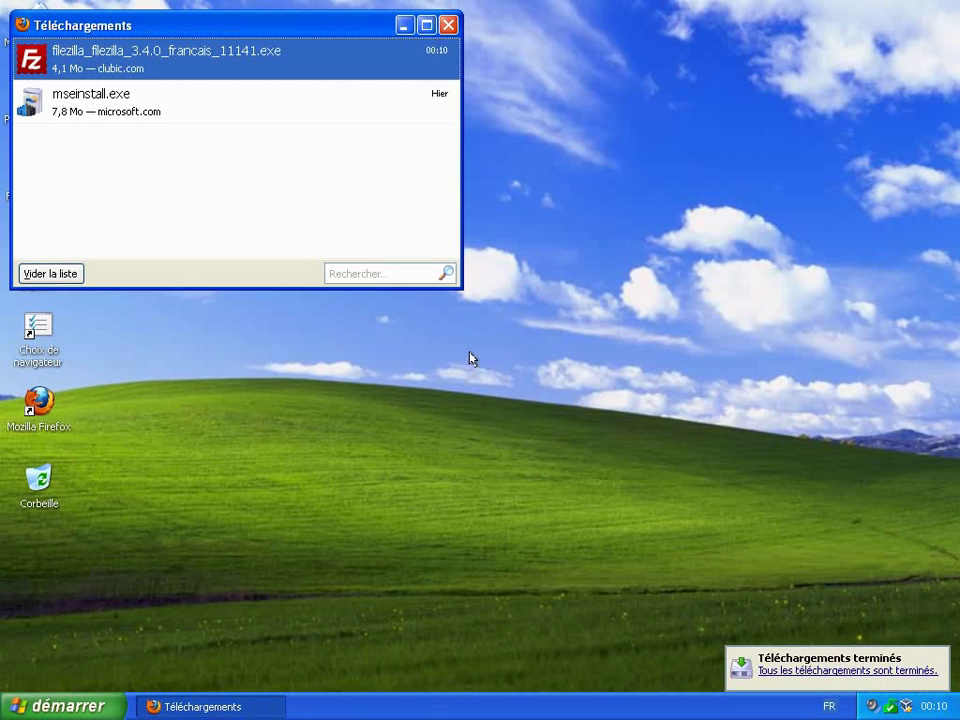
Run the downloaded filezilla_filezilla_3.4.0_francais_11141.exe file and accept the launch prompts
{"action": "right_click", "coordinate": [151, 55]}
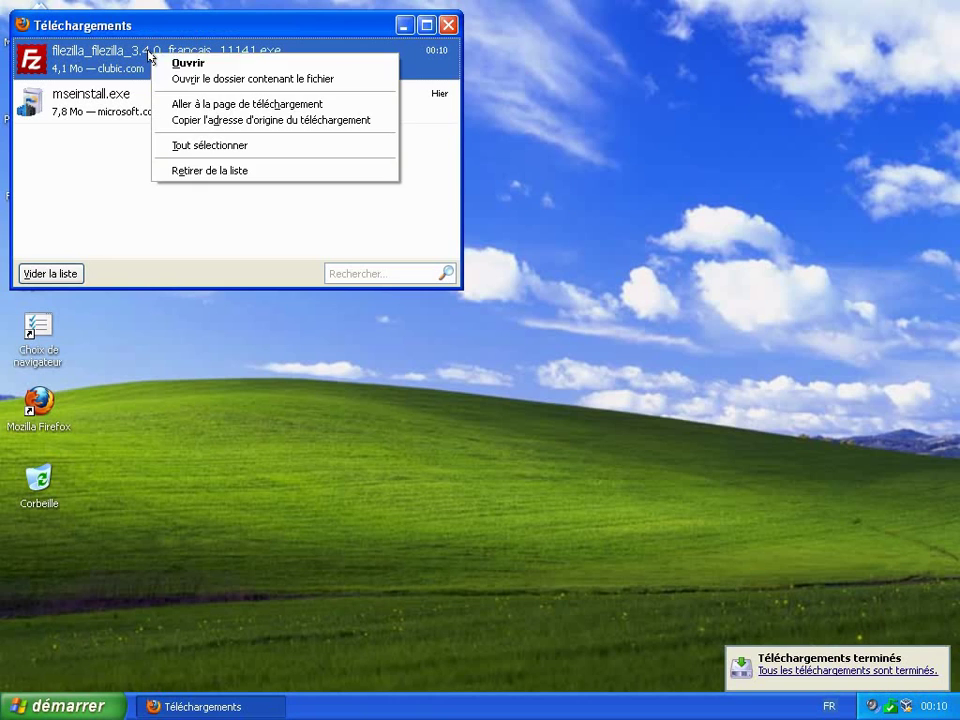
{"action": "left_click", "coordinate": [199, 66]}
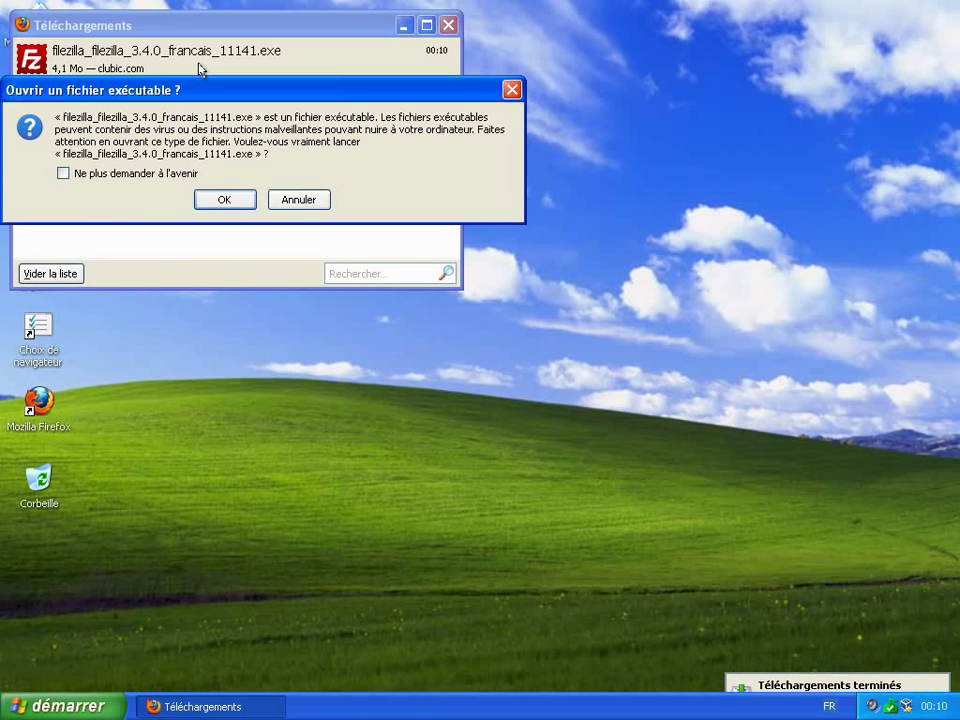
{"action": "left_click", "coordinate": [208, 199]}
{"action": "left_click", "coordinate": [510, 369]}
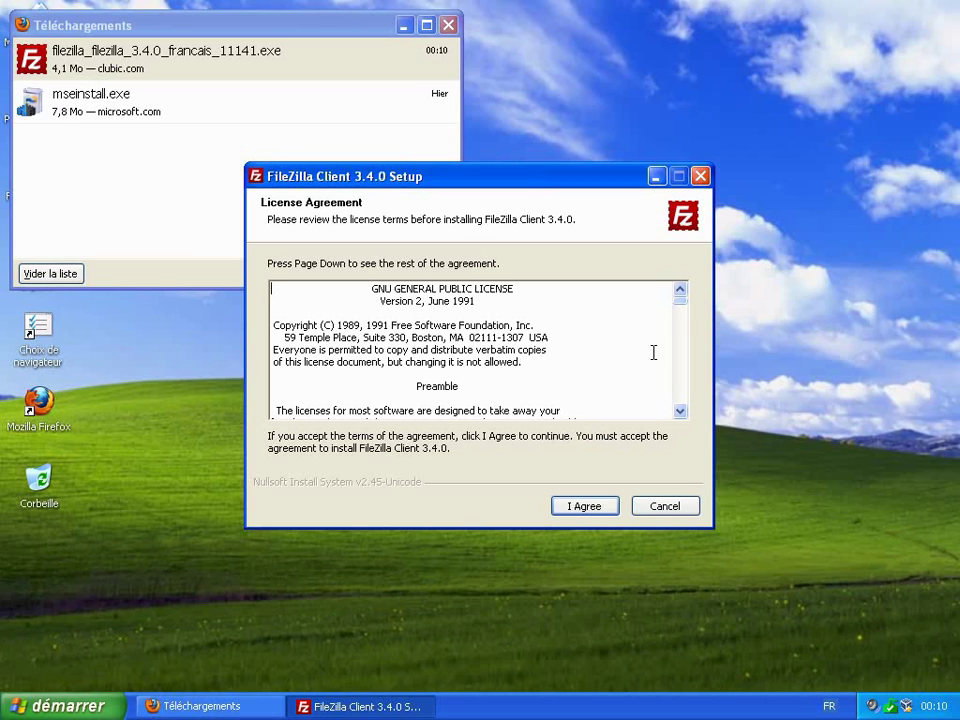
Accept the license, install FileZilla Client 3.4.0 for all users with the default options, and finish setup with the program set to start
{"action": "left_click", "coordinate": [585, 508]}
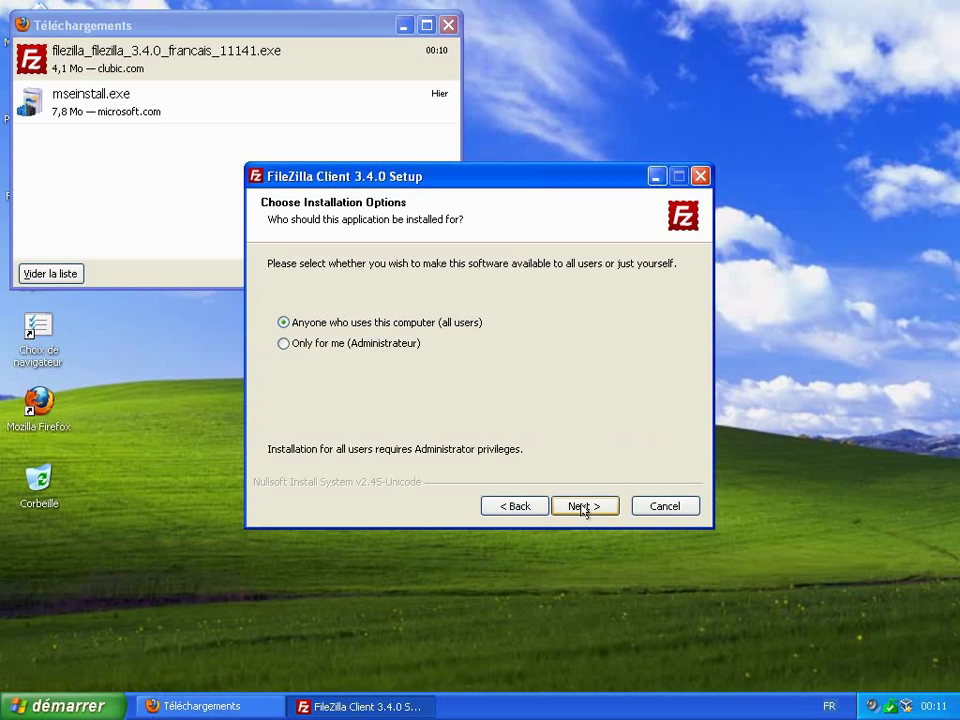
{"action": "left_click", "coordinate": [584, 508]}
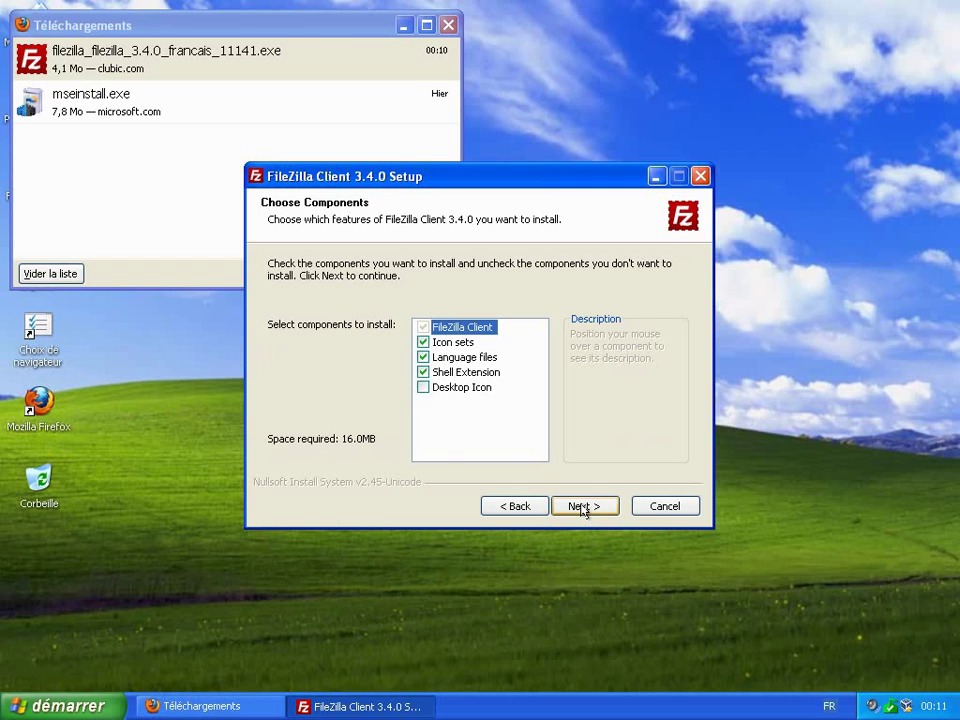
{"action": "left_click", "coordinate": [584, 508]}
{"action": "left_click", "coordinate": [584, 507]}
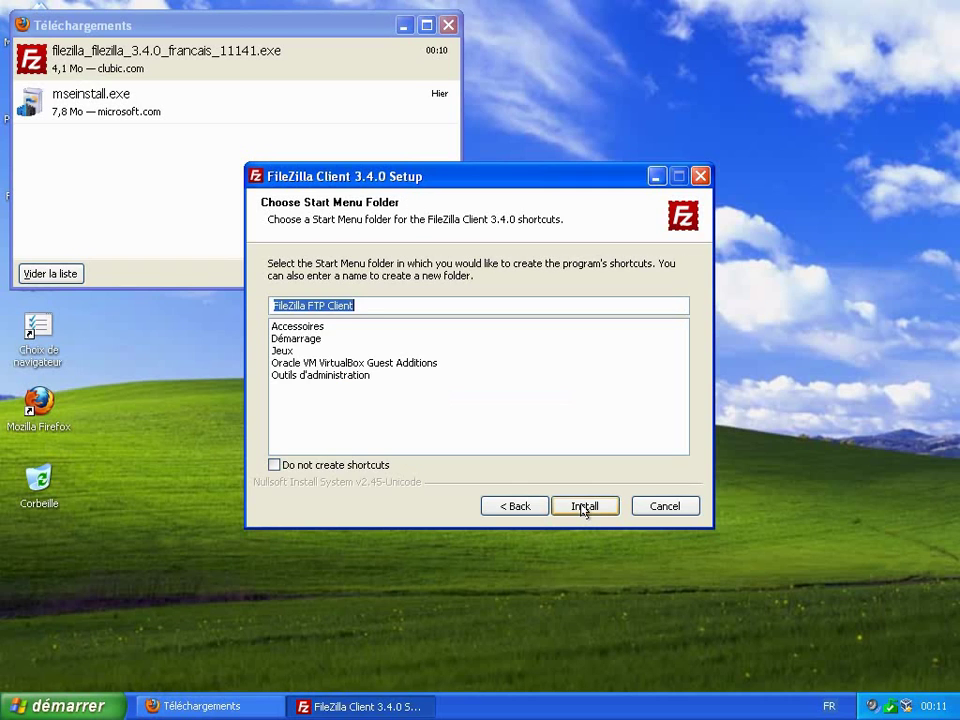
{"action": "left_click", "coordinate": [584, 507]}
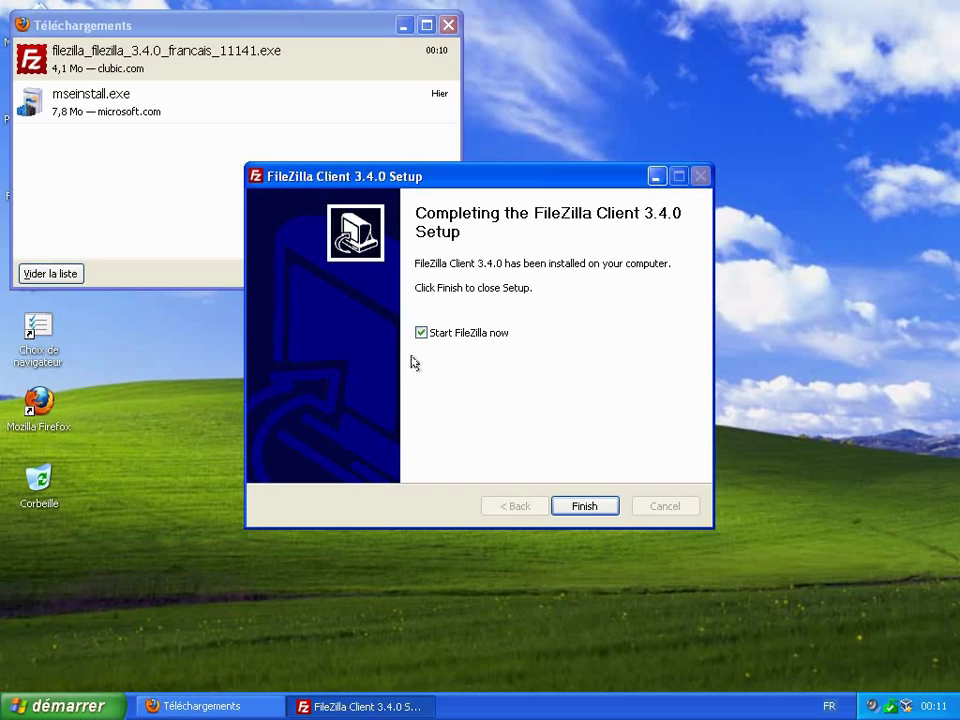
{"action": "left_click", "coordinate": [587, 506]}
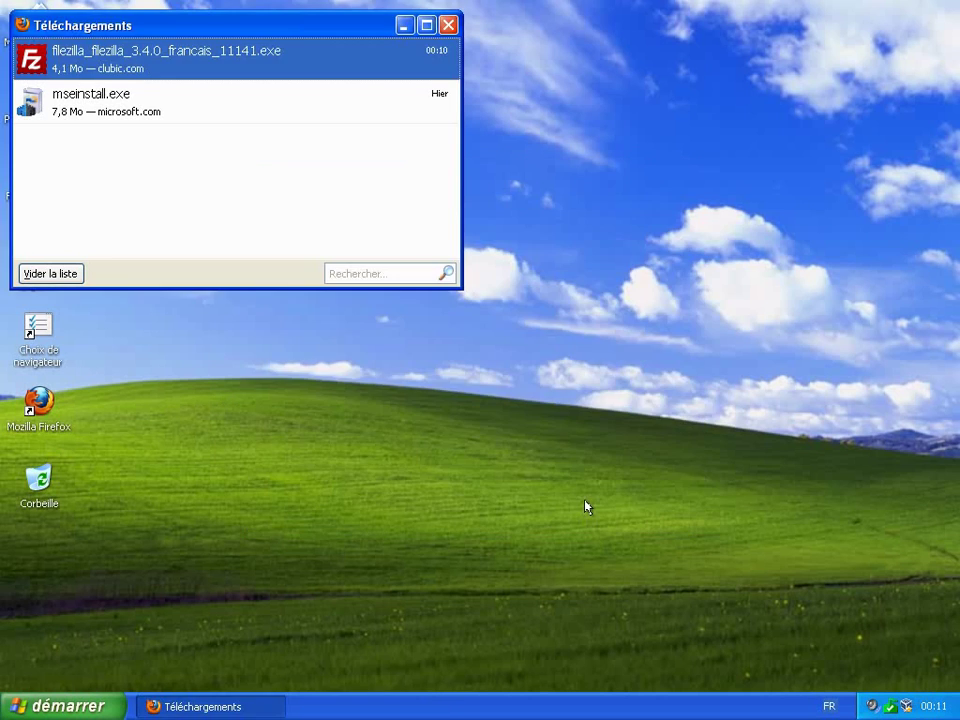
Maximize the FileZilla window and add a new site under Mes Sites in the Site Manager
{"action": "left_click", "coordinate": [503, 458]}
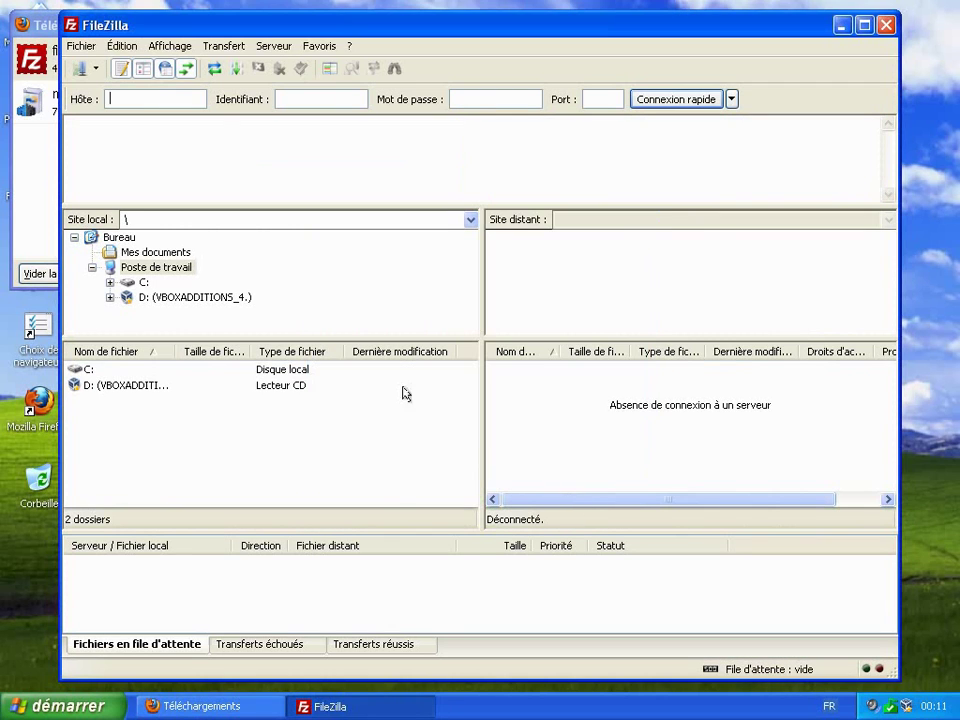
{"action": "double_click", "coordinate": [285, 31]}
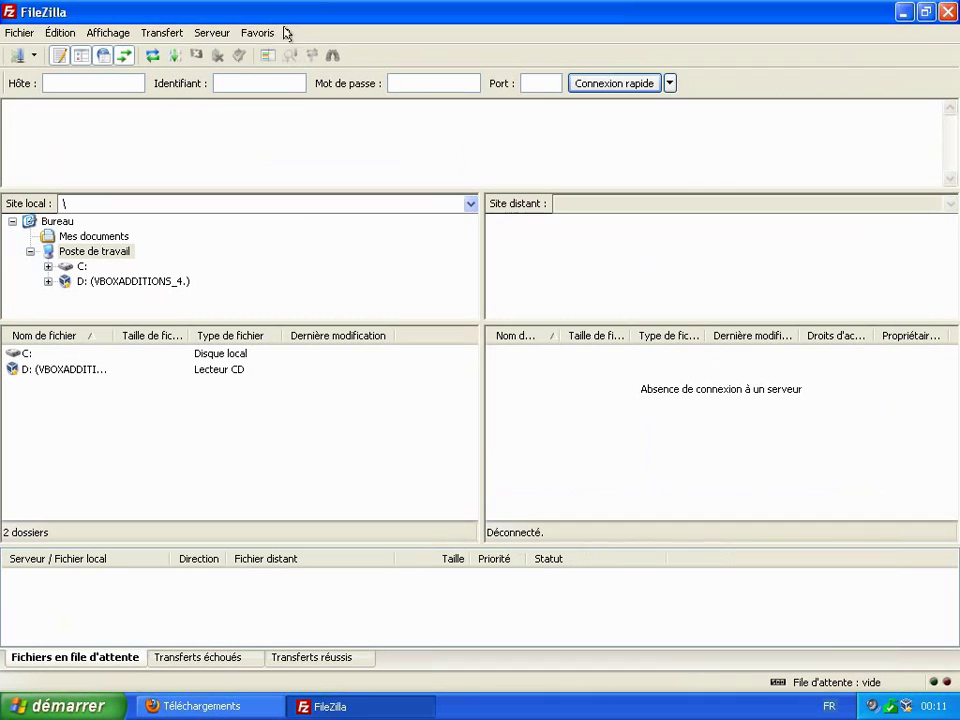
{"action": "left_click", "coordinate": [16, 36]}
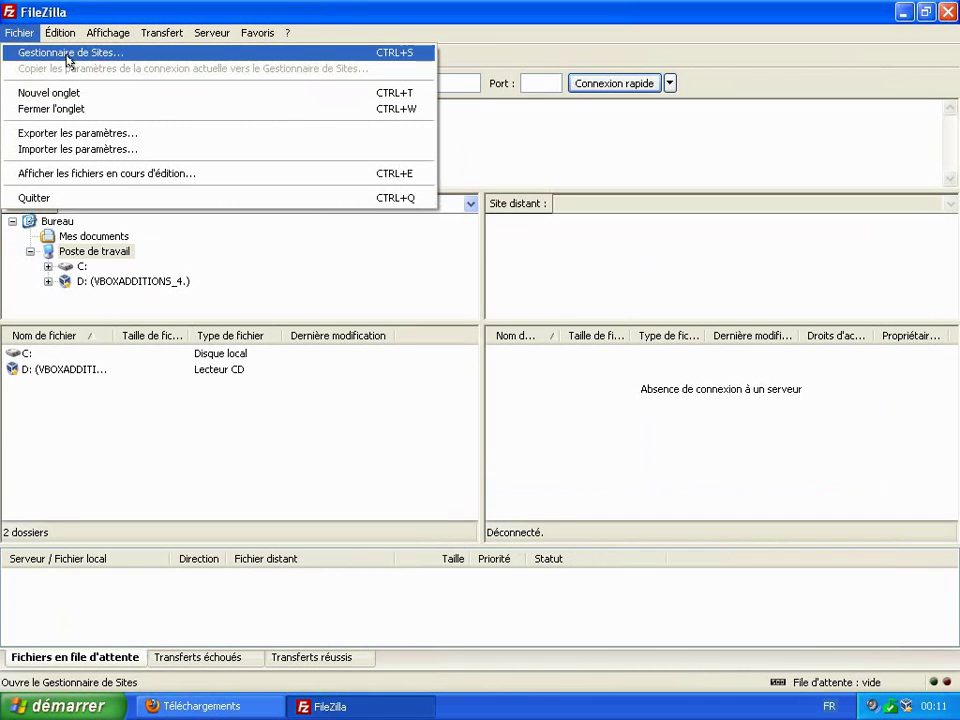
{"action": "left_click", "coordinate": [116, 53]}
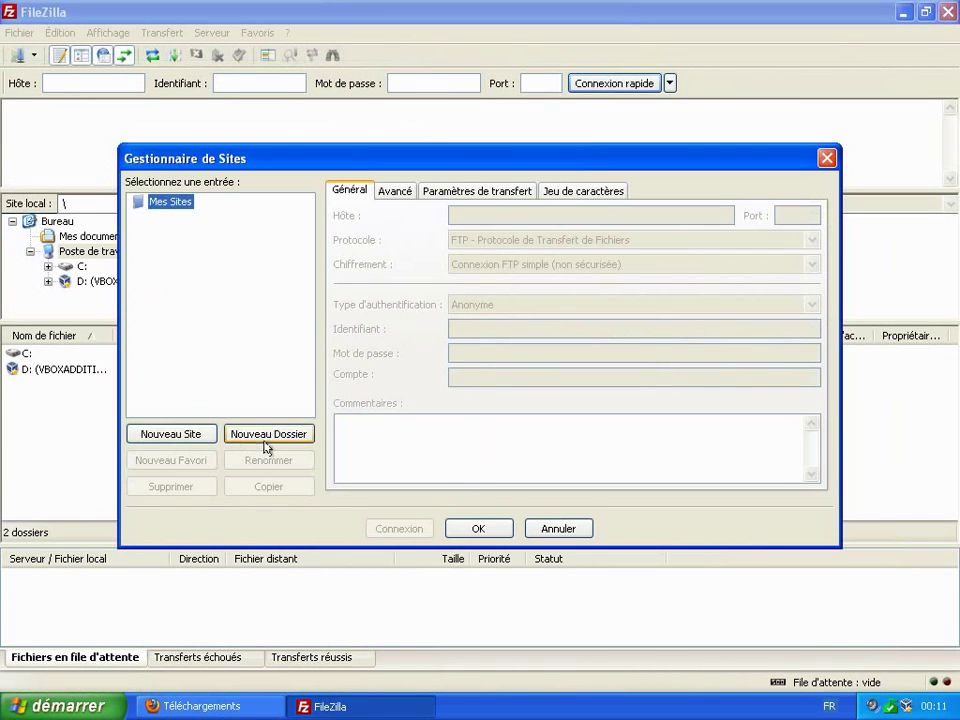
{"action": "left_click", "coordinate": [173, 433]}
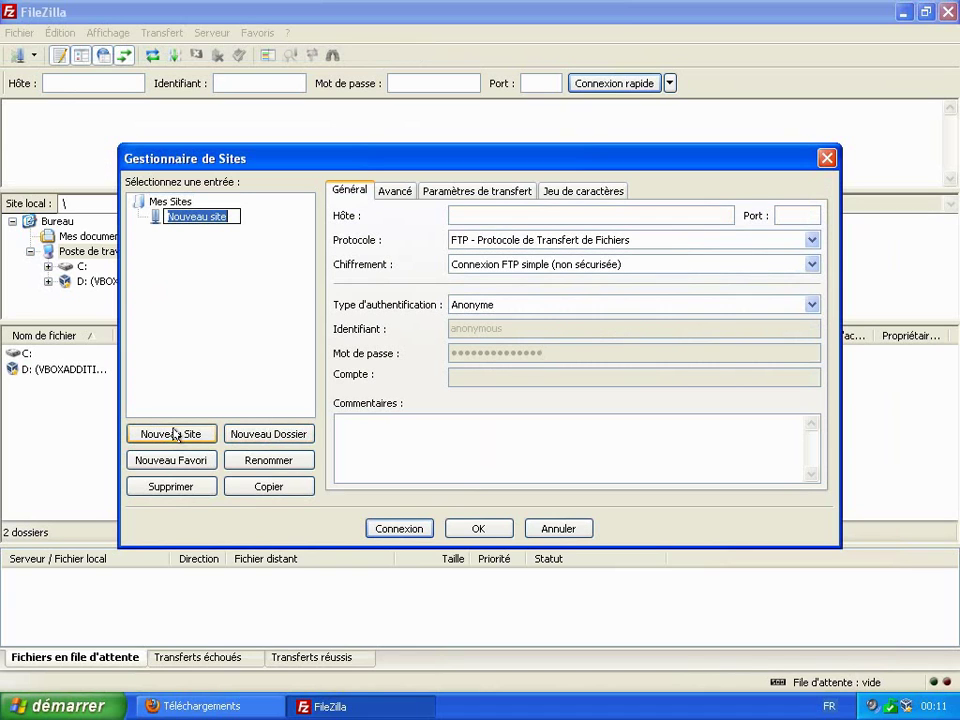
Set the new site's host to ftpperso.free.fr, port to 21 and authentication type to Normale
{"action": "left_click", "coordinate": [474, 214]}
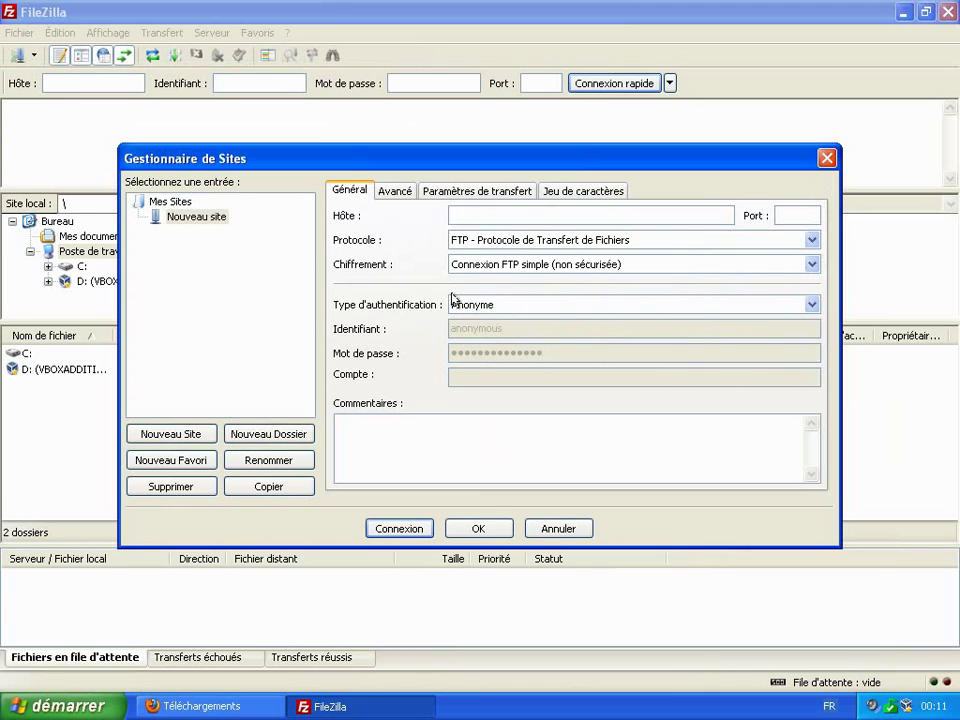
{"action": "type", "text": "ftpperso.free.fr"}
{"action": "key", "text": "Tab"}
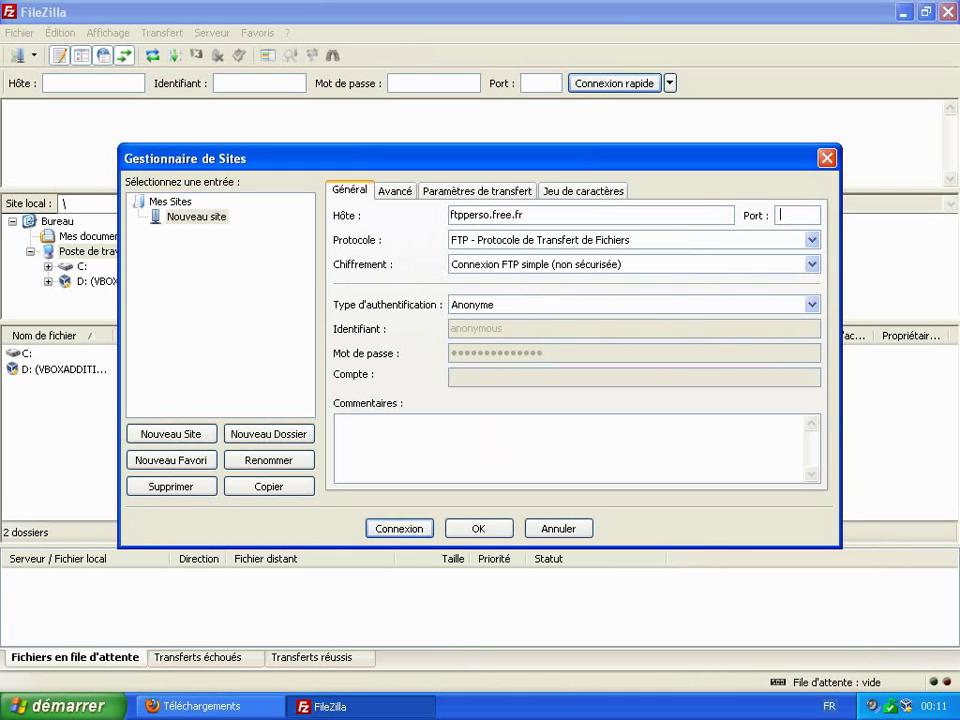
{"action": "type", "text": "21"}
{"action": "left_click", "coordinate": [497, 307]}
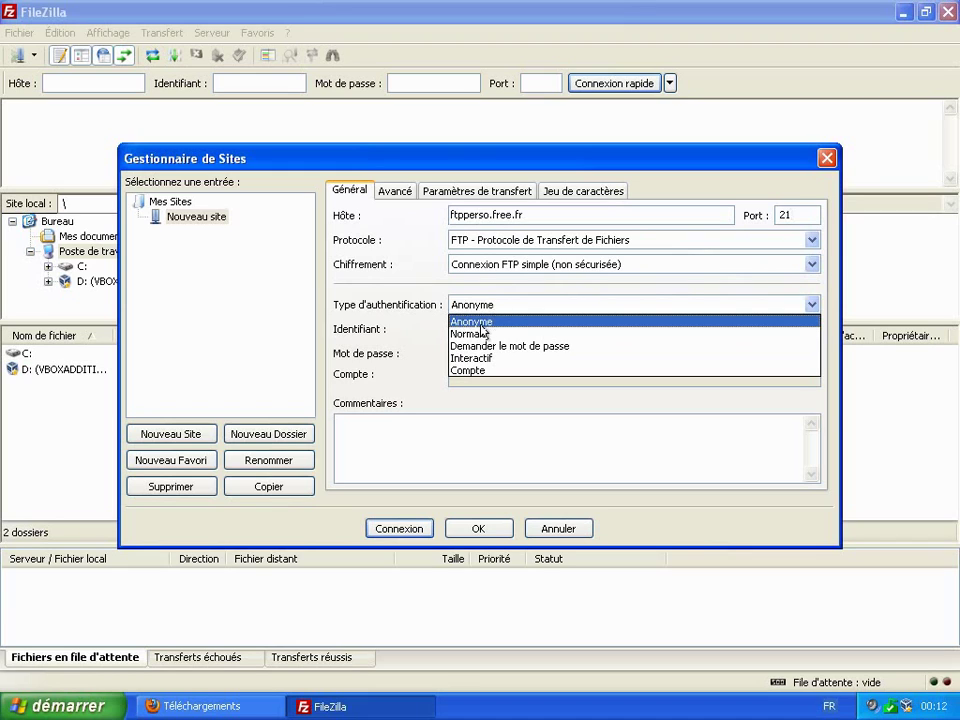
{"action": "key", "text": "Down"}
{"action": "key", "text": "Return"}
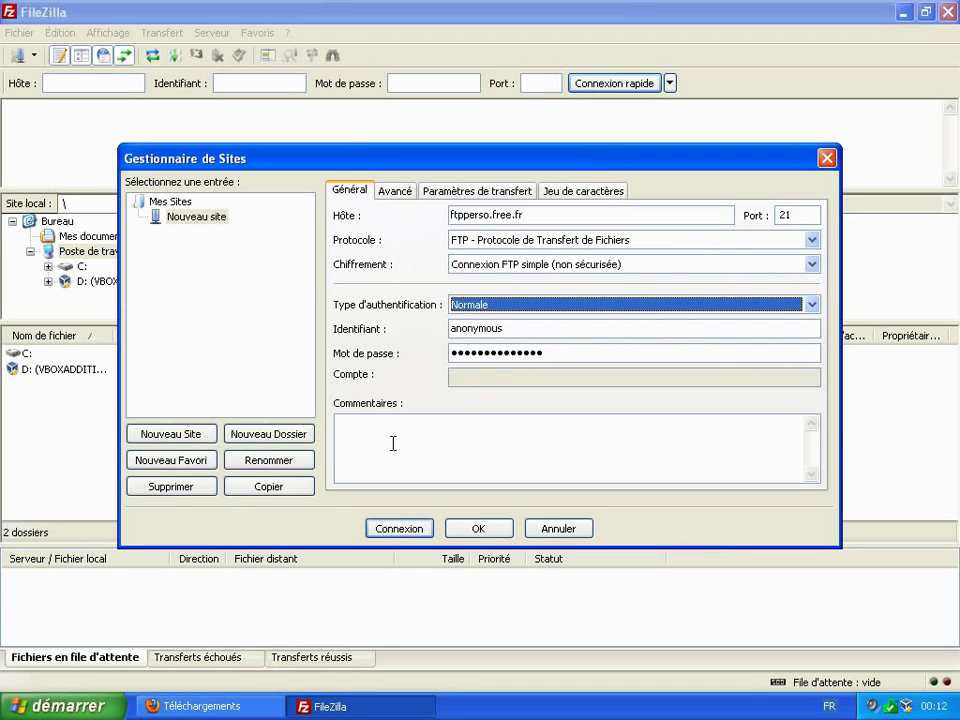
Open the image "free mon exemple de site - Copie" from C:\Shared in the Windows picture viewer and examine the account's login details
{"action": "key", "text": "super+e"}
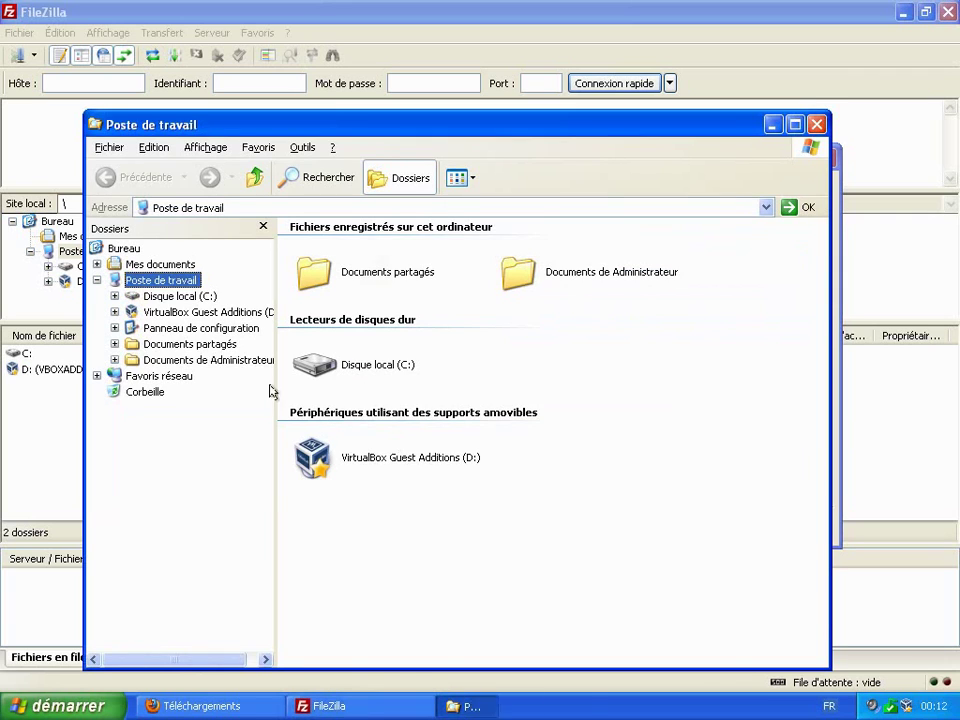
{"action": "double_click", "coordinate": [341, 358]}
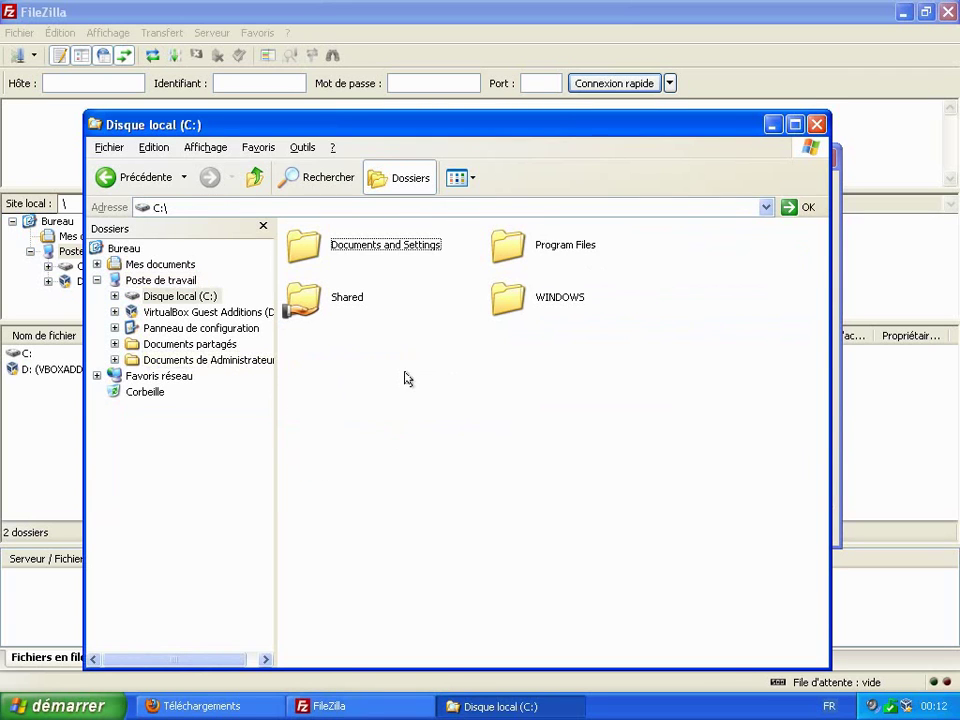
{"action": "double_click", "coordinate": [335, 308]}
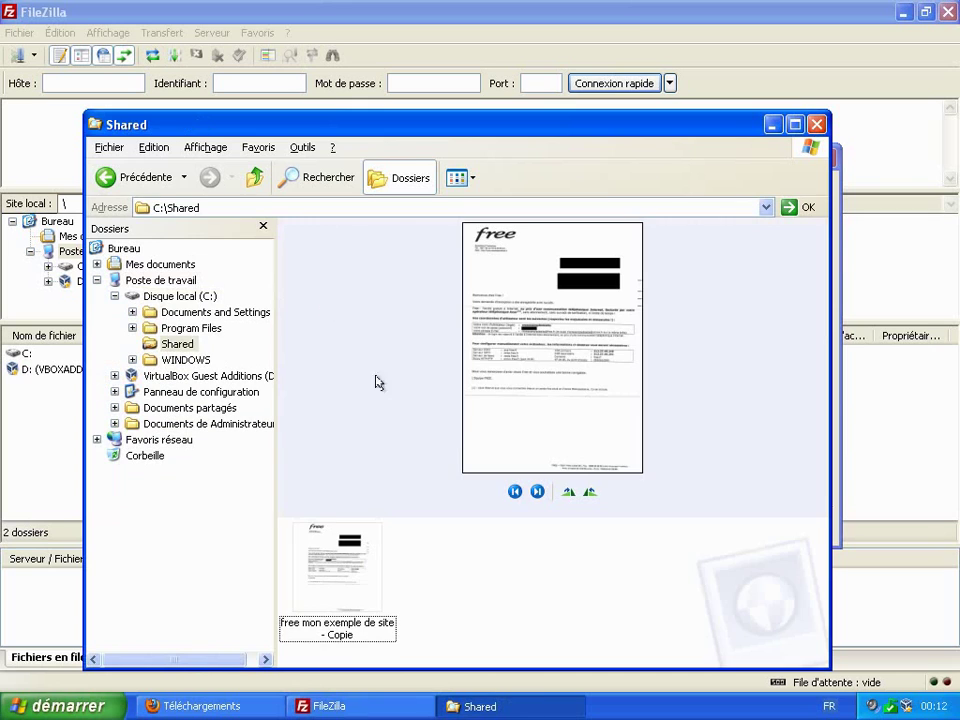
{"action": "left_click", "coordinate": [335, 573]}
{"action": "right_click", "coordinate": [335, 573]}
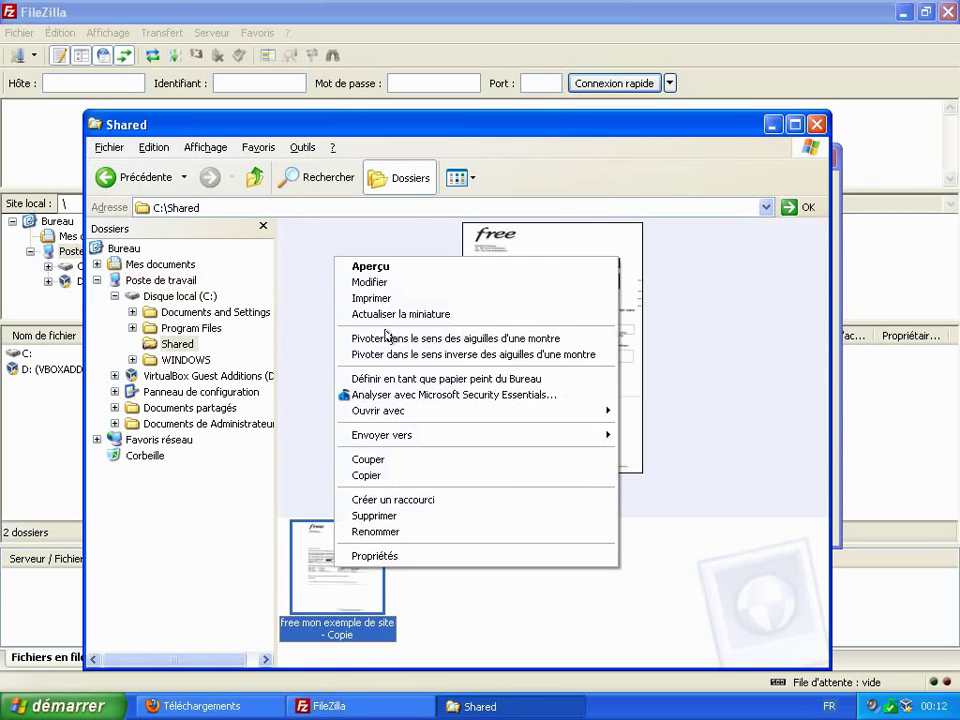
{"action": "left_click", "coordinate": [390, 266]}
{"action": "left_click", "coordinate": [703, 43]}
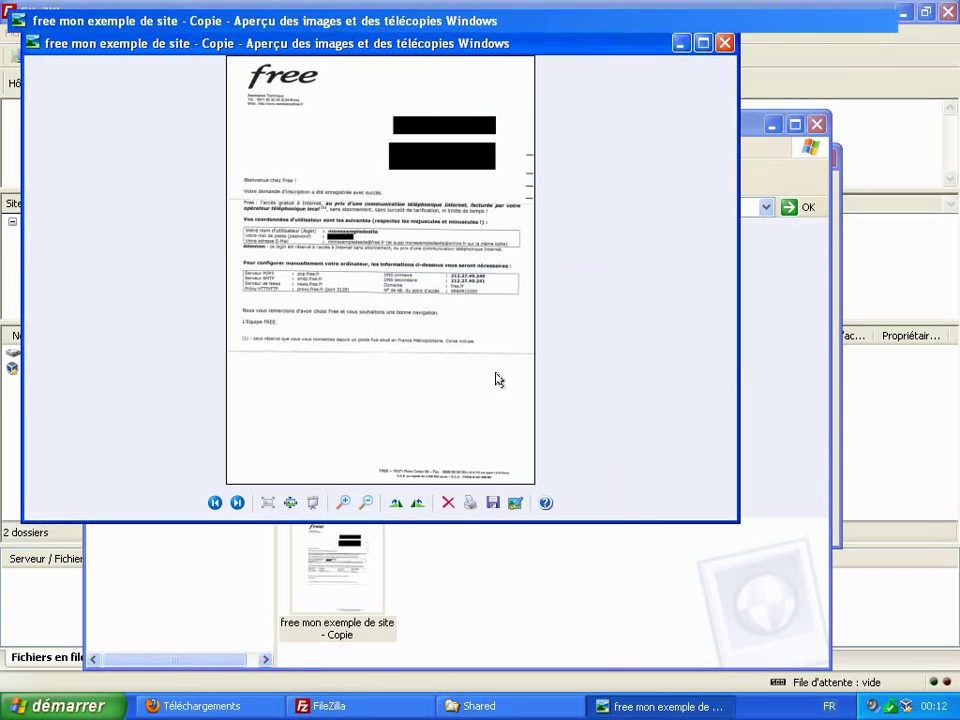
{"action": "scroll", "coordinate": [490, 390], "scroll_direction": "up", "scroll_amount": 2}
{"action": "scroll", "coordinate": [490, 390], "scroll_direction": "up", "scroll_amount": 1}
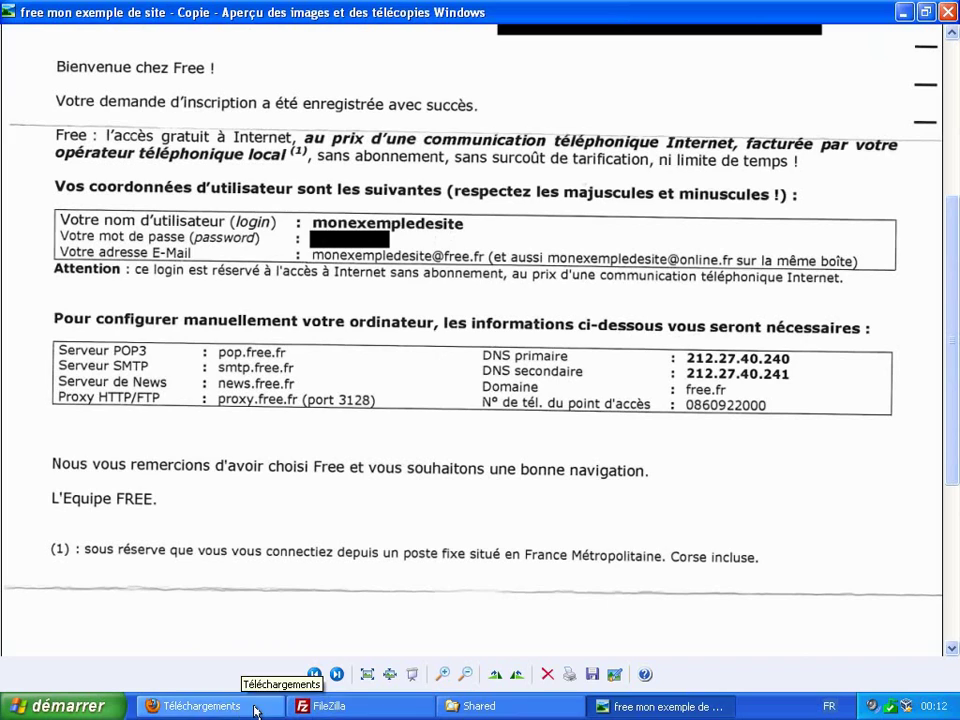
In FileZilla, set the new site's username to monexempledesite, enter the account password and connect to the server
{"action": "left_click", "coordinate": [330, 706]}
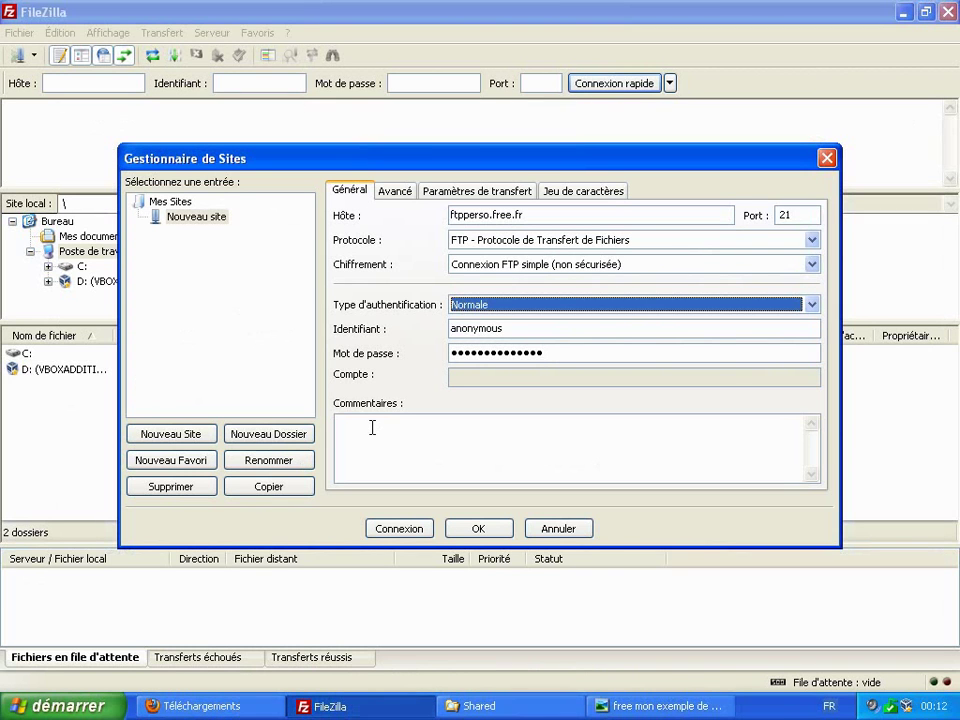
{"action": "key", "text": "Tab"}
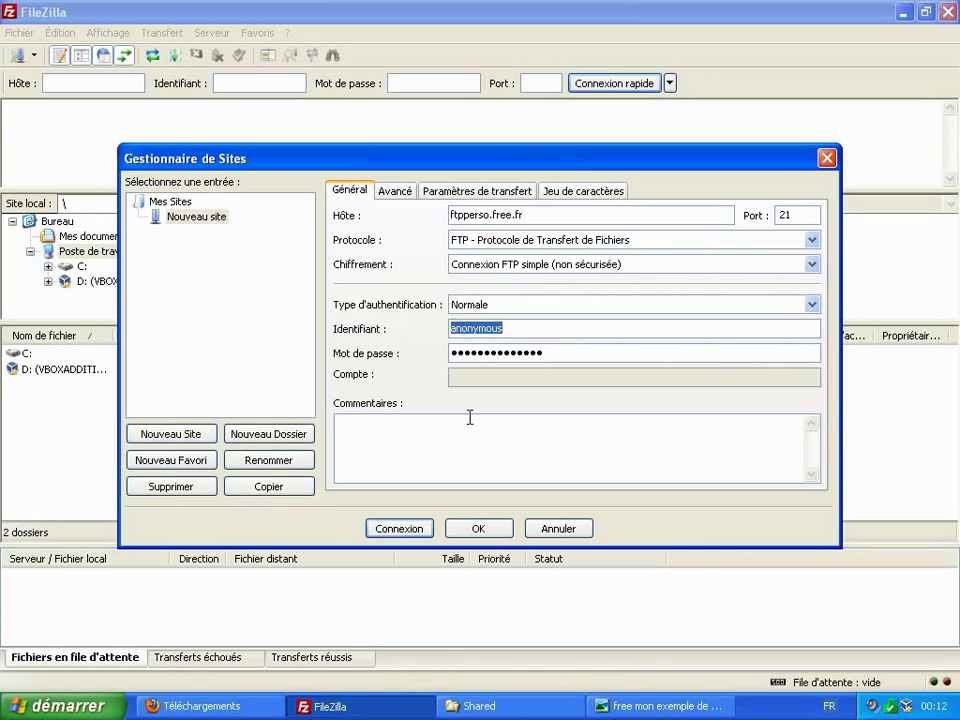
{"action": "type", "text": "monexempledesite"}
{"action": "key", "text": "Tab"}
{"action": "key", "text": "ctrl+v"}
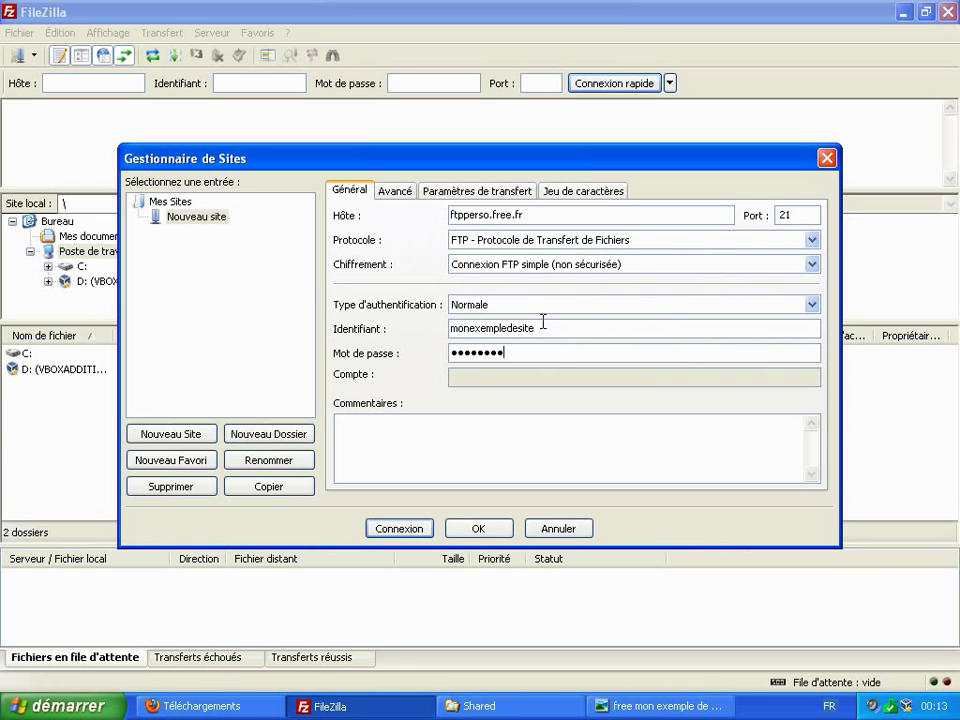
{"action": "left_click", "coordinate": [398, 531]}
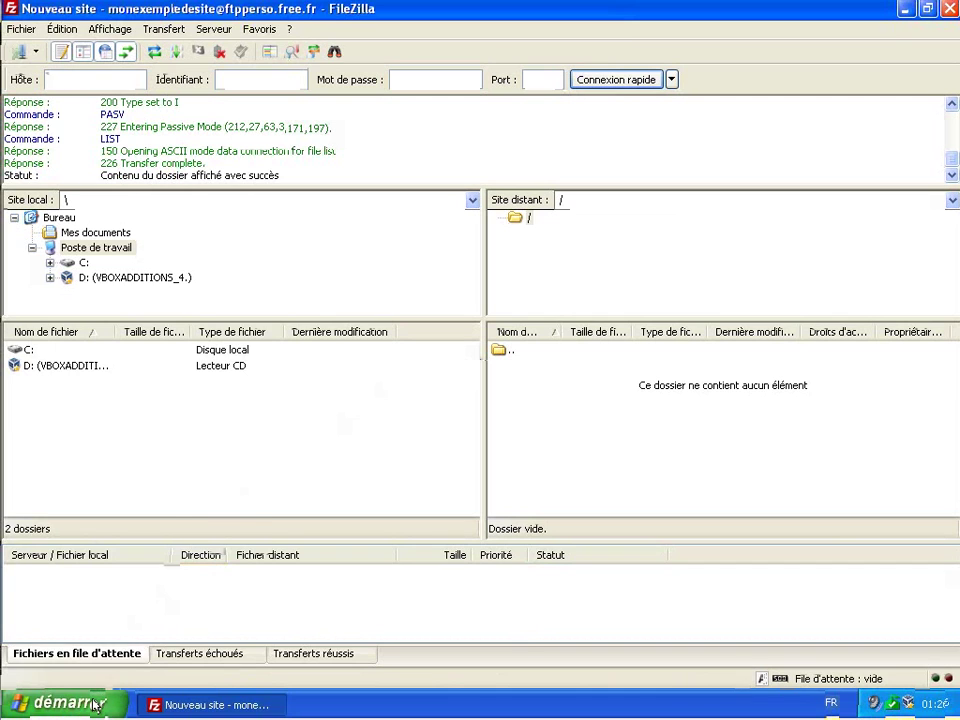
Launch Notepad by running the notepad command from Windows
{"action": "left_click", "coordinate": [62, 703]}
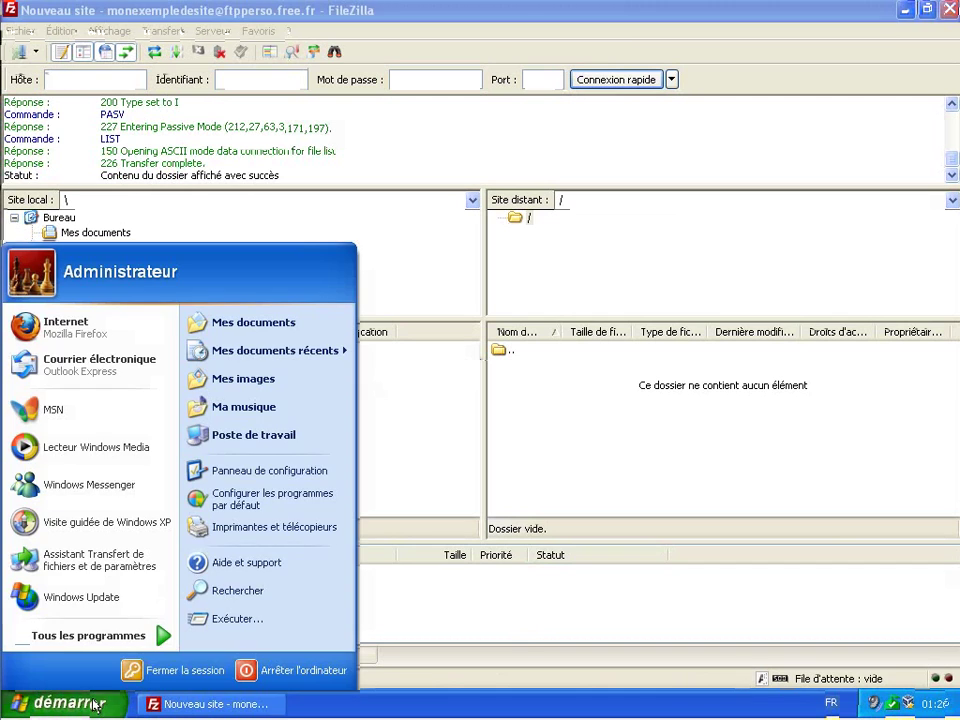
{"action": "left_click", "coordinate": [230, 627]}
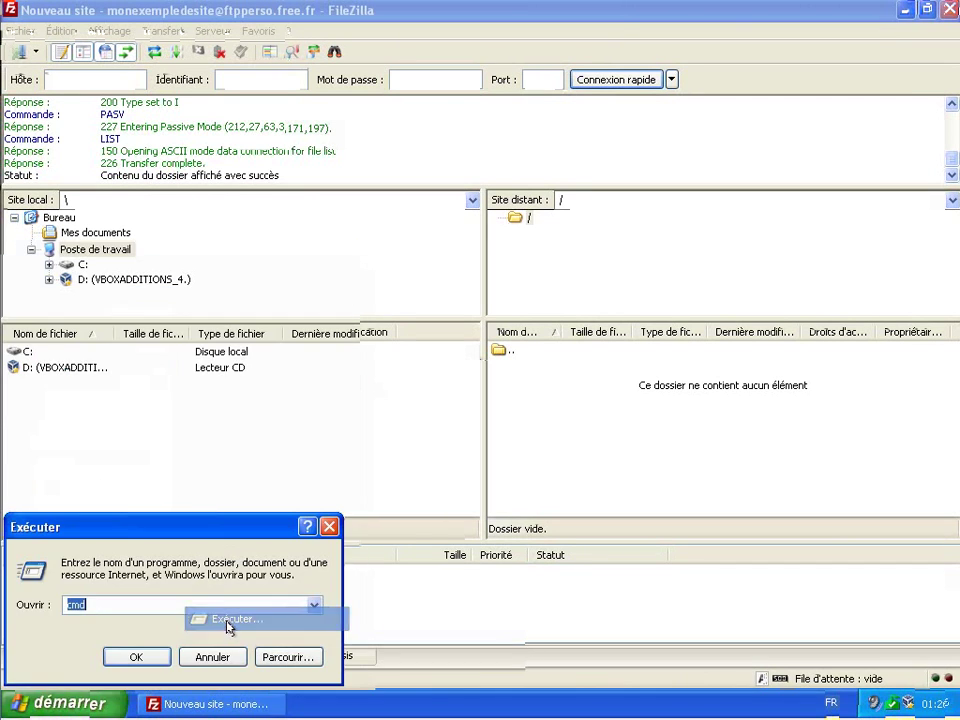
{"action": "type", "text": "no"}
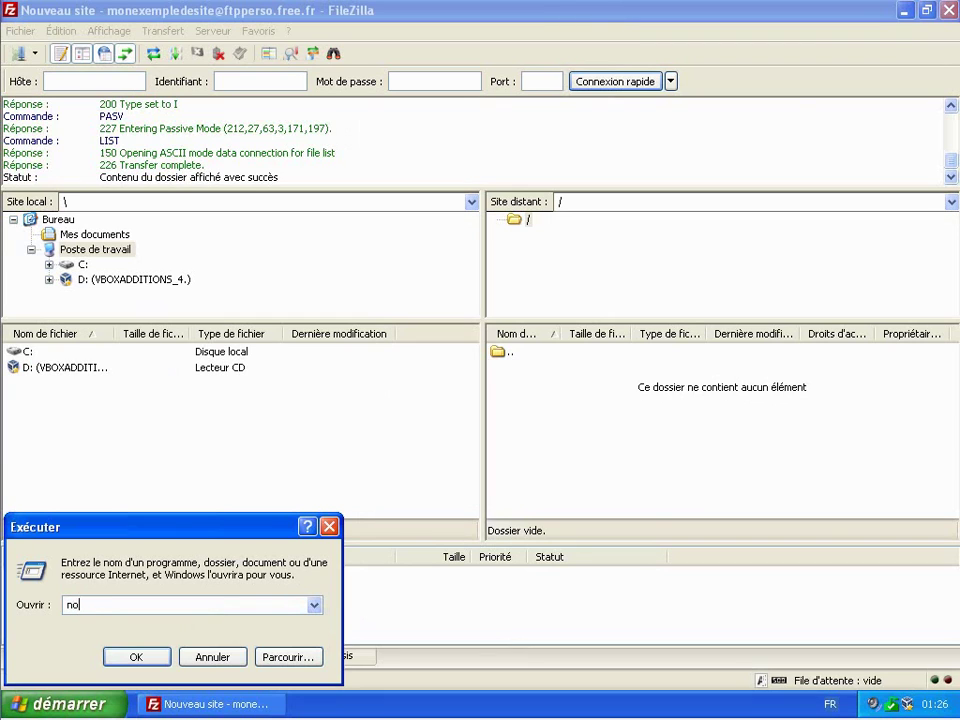
{"action": "type", "text": "tepad"}
{"action": "key", "text": "Return"}
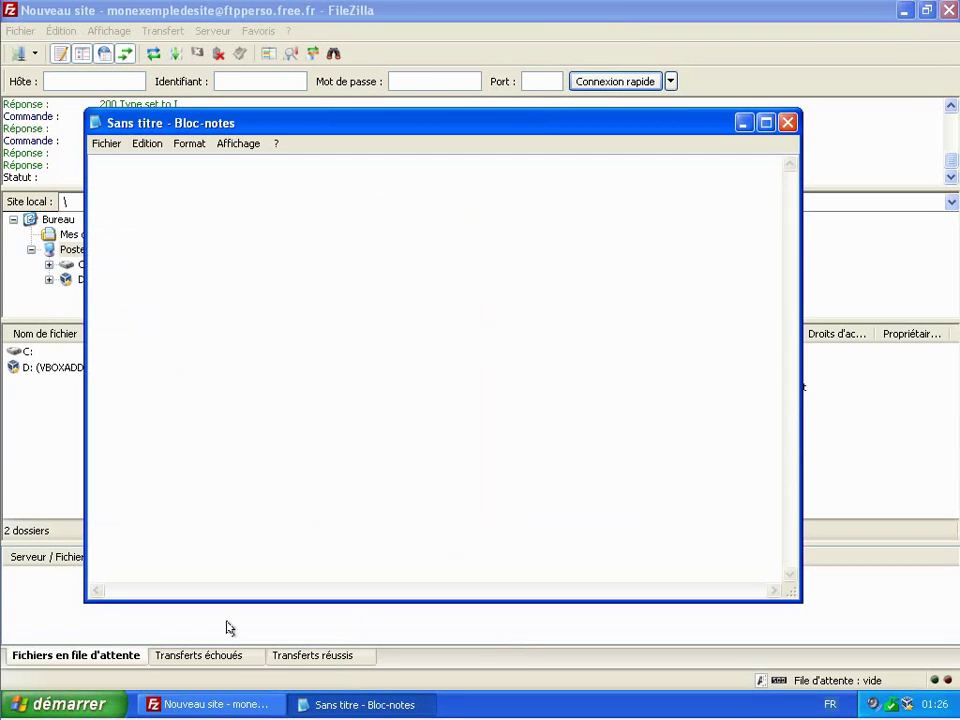
Save the empty Notepad document to the desktop (Bureau) under the file name index.php
{"action": "left_click", "coordinate": [103, 145]}
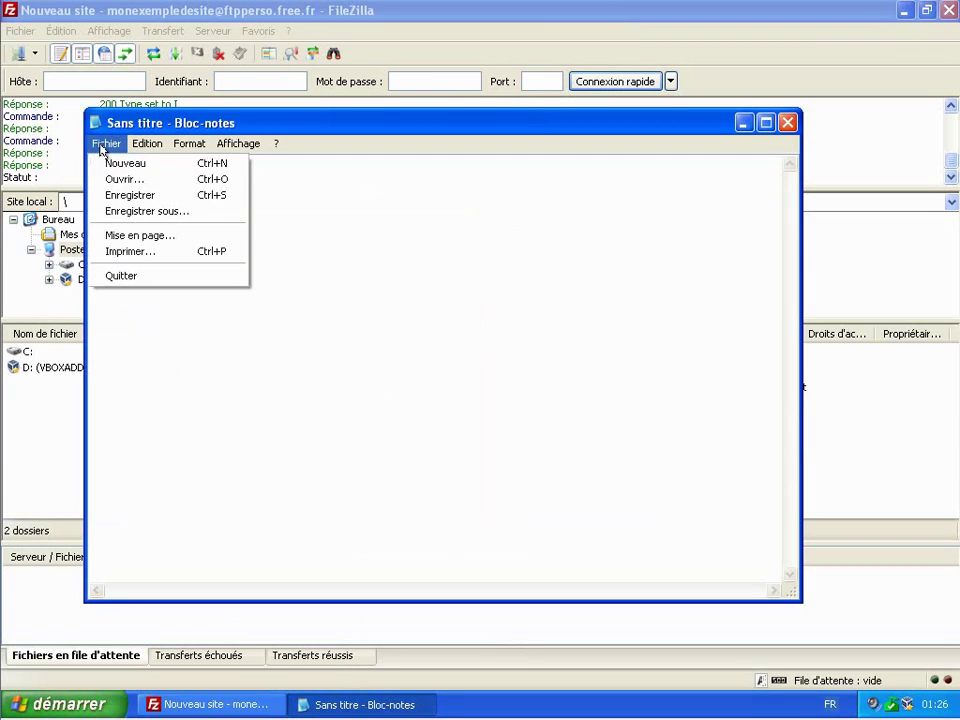
{"action": "left_click", "coordinate": [145, 212]}
{"action": "left_click", "coordinate": [137, 310]}
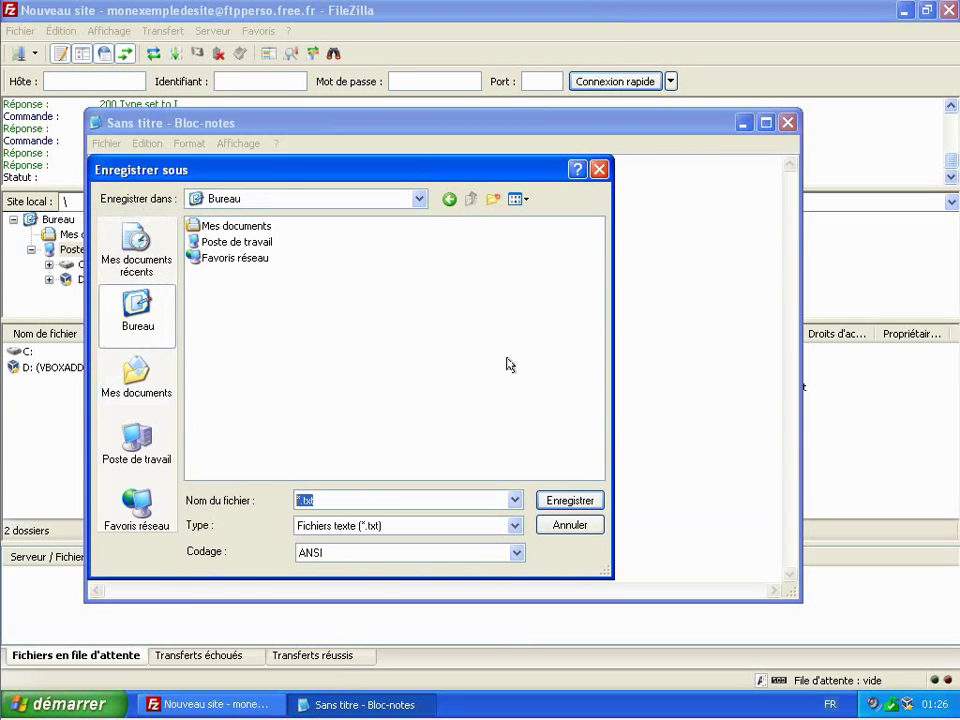
{"action": "type", "text": "index.php"}
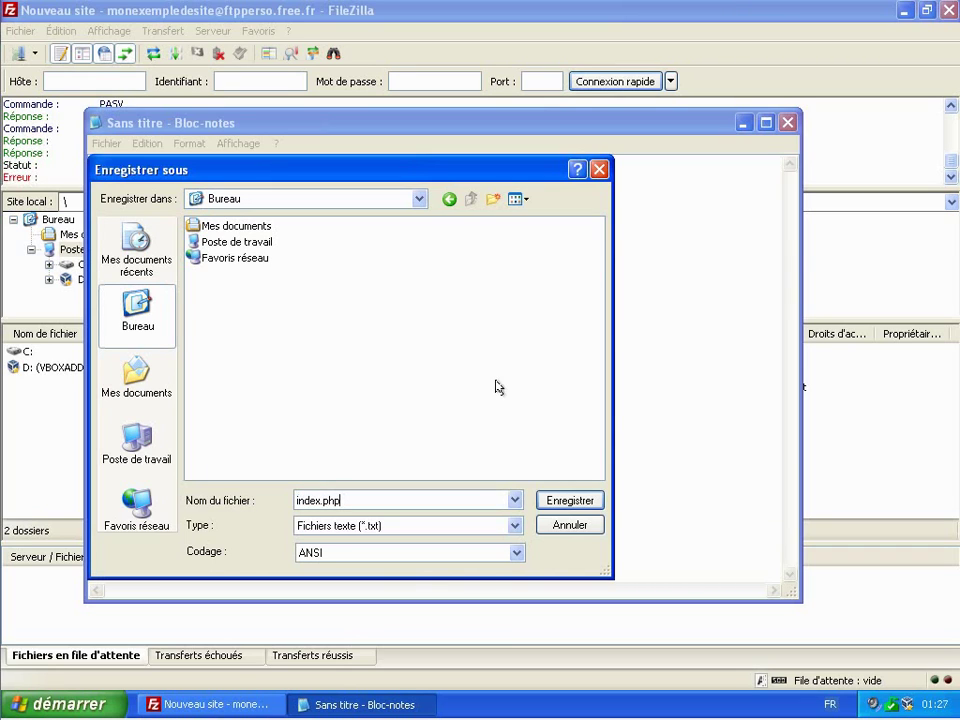
{"action": "left_click", "coordinate": [570, 500]}
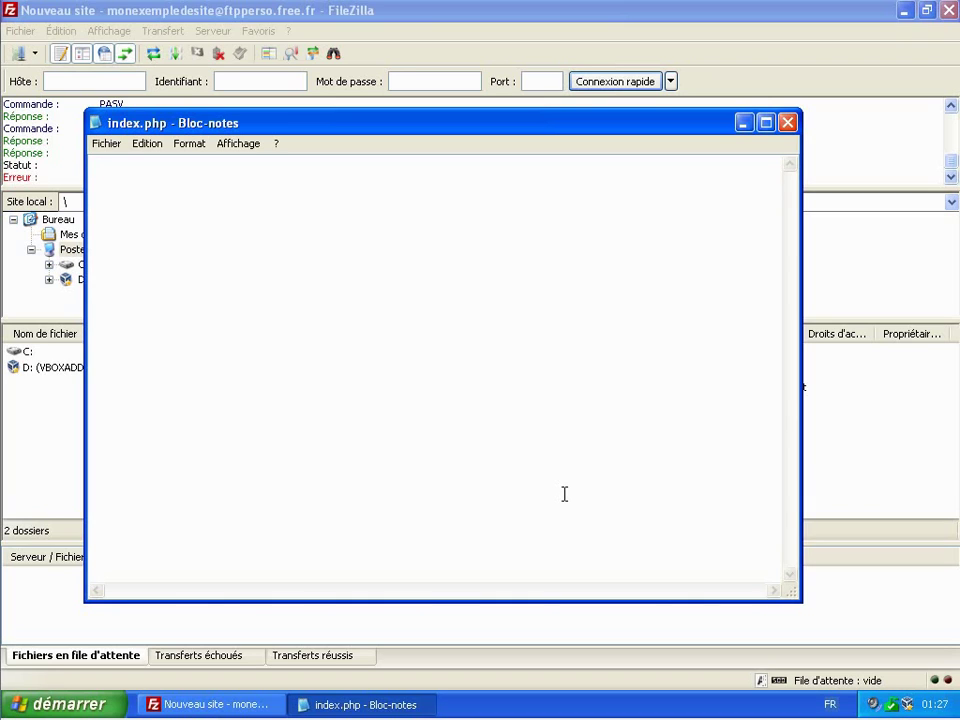
Write the opening <HTML> and closing </HTML> tags with an empty line between them
{"action": "type", "text": "<HTML>"}
{"action": "key", "text": "Return"}
{"action": "key", "text": "Return"}
{"action": "type", "text": "</HTML>"}
Add an indented <BODY> and </BODY> pair inside the HTML tags, with one line for content between them and no extra blank line
{"action": "key", "text": "Up"}
{"action": "key", "text": "Return"}
{"action": "key", "text": "Up"}
{"action": "key", "text": "Tab"}
{"action": "type", "text": "<BOD"}
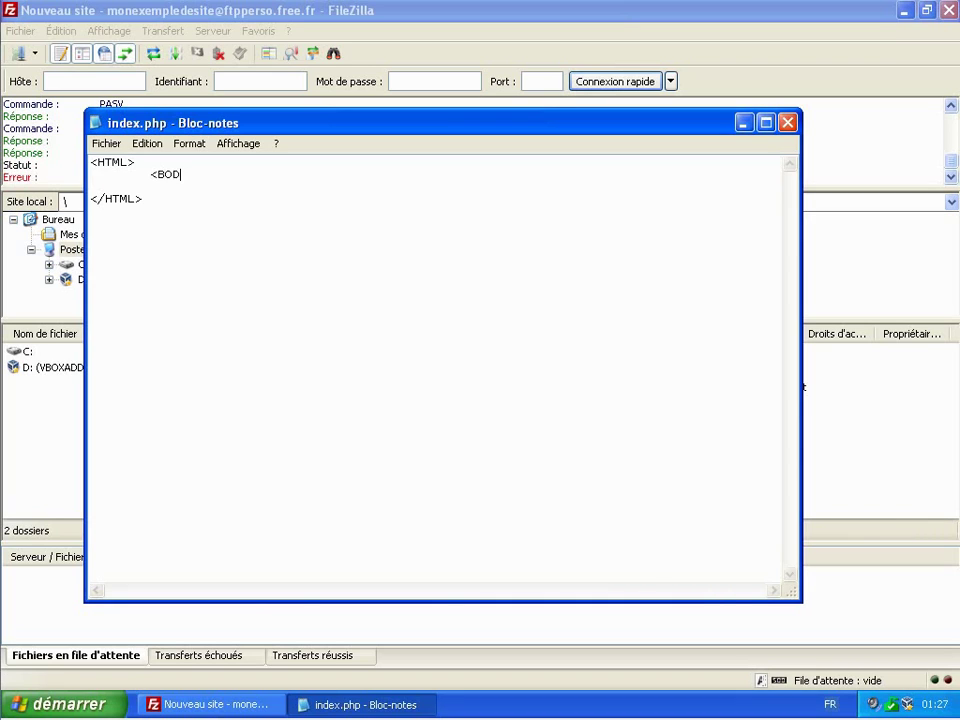
{"action": "type", "text": "Y>"}
{"action": "key", "text": "Return"}
{"action": "key", "text": "Return"}
{"action": "key", "text": "Tab"}
{"action": "type", "text": "<"}
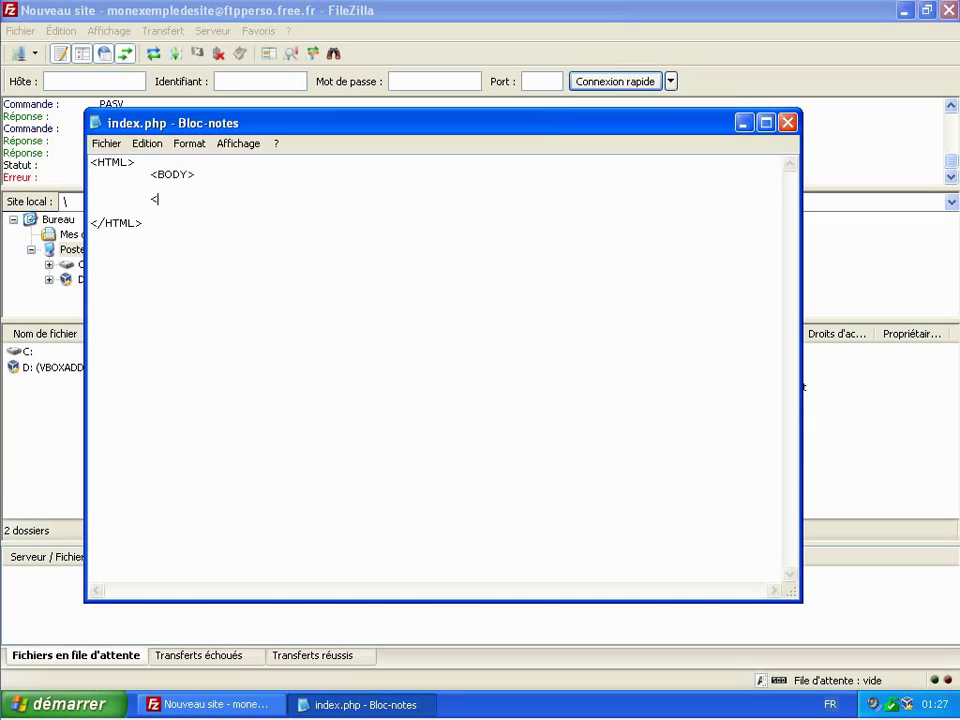
{"action": "type", "text": "/BODY>"}
{"action": "key", "text": "Delete"}
{"action": "key", "text": "Up"}
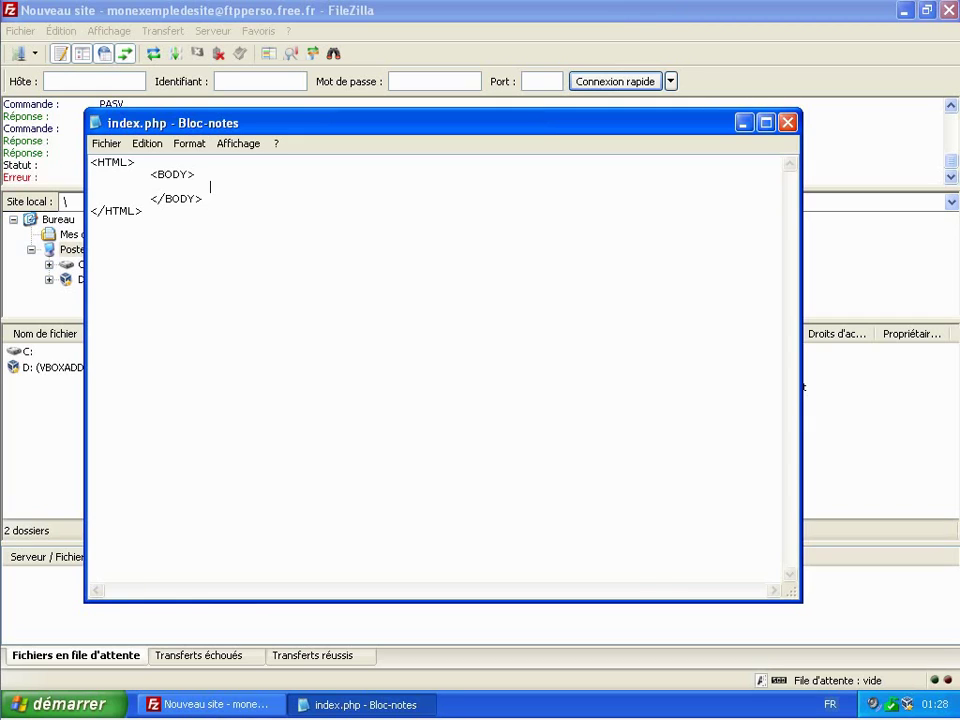
Add the heading <H1>Mon exemple de site</H1> inside the body and save the file
{"action": "type", "text": "<H1>Mon exemple de site"}
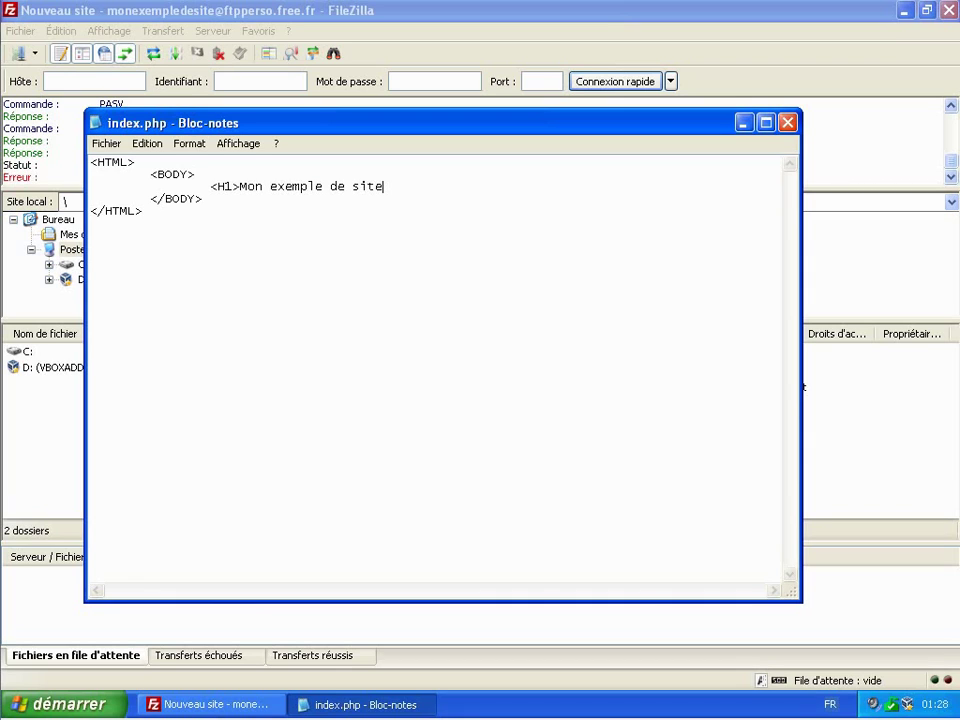
{"action": "type", "text": "</H1>"}
{"action": "left_click", "coordinate": [393, 186]}
{"action": "left_click_drag", "start_coordinate": [388, 188], "coordinate": [396, 186]}
{"action": "left_click", "coordinate": [437, 186]}
{"action": "left_click", "coordinate": [107, 146]}
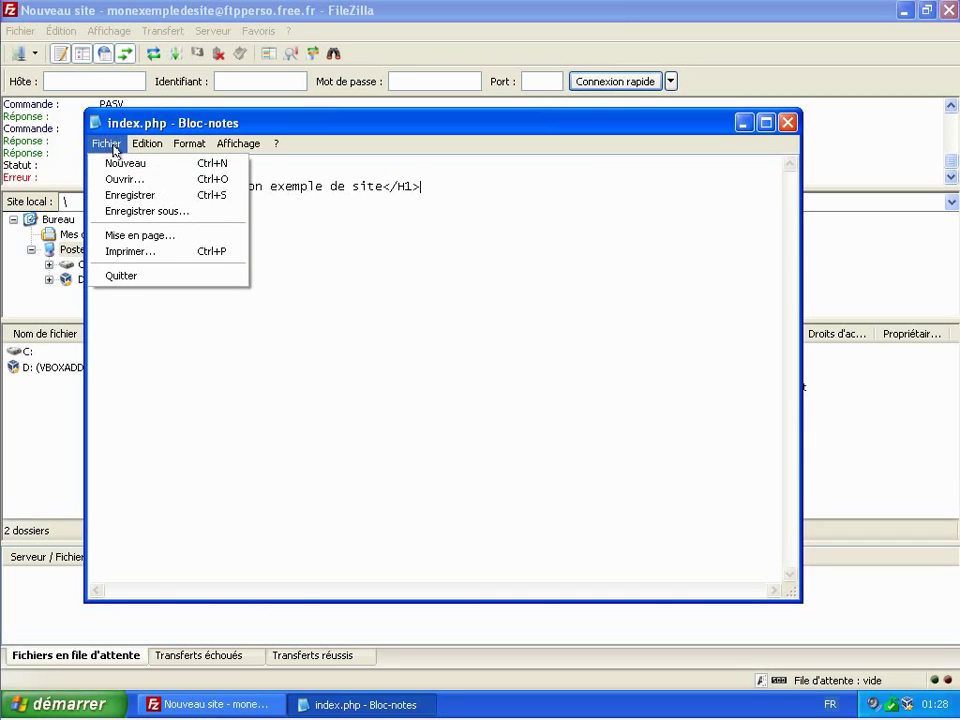
{"action": "left_click", "coordinate": [143, 194]}
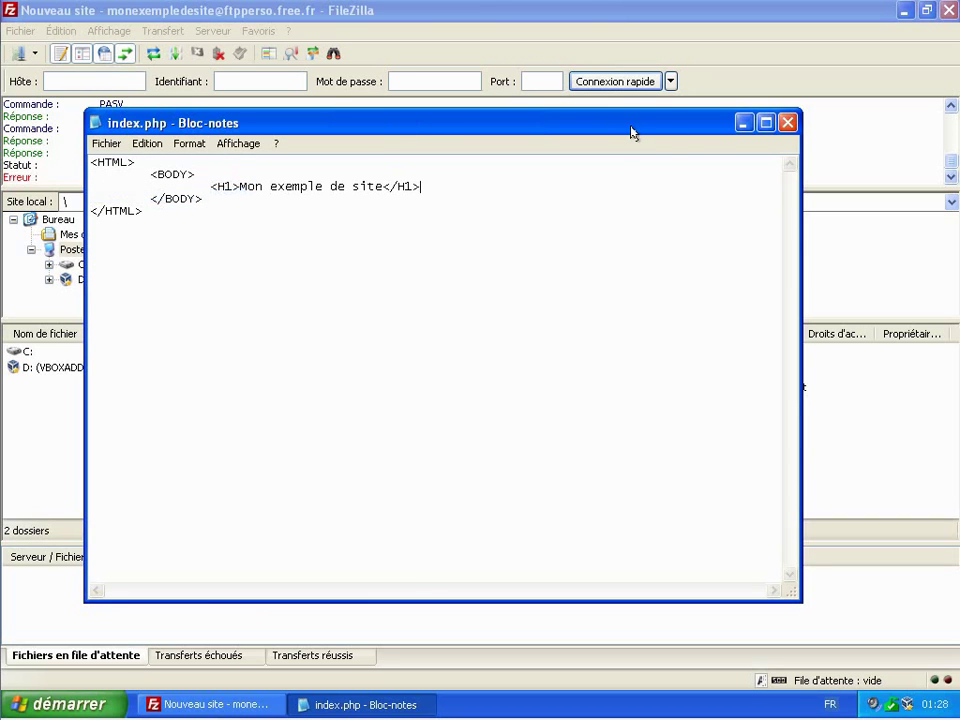
Minimize Notepad and reconnect FileZilla to the saved site Nouveau site from the Site Manager
{"action": "left_click", "coordinate": [743, 122]}
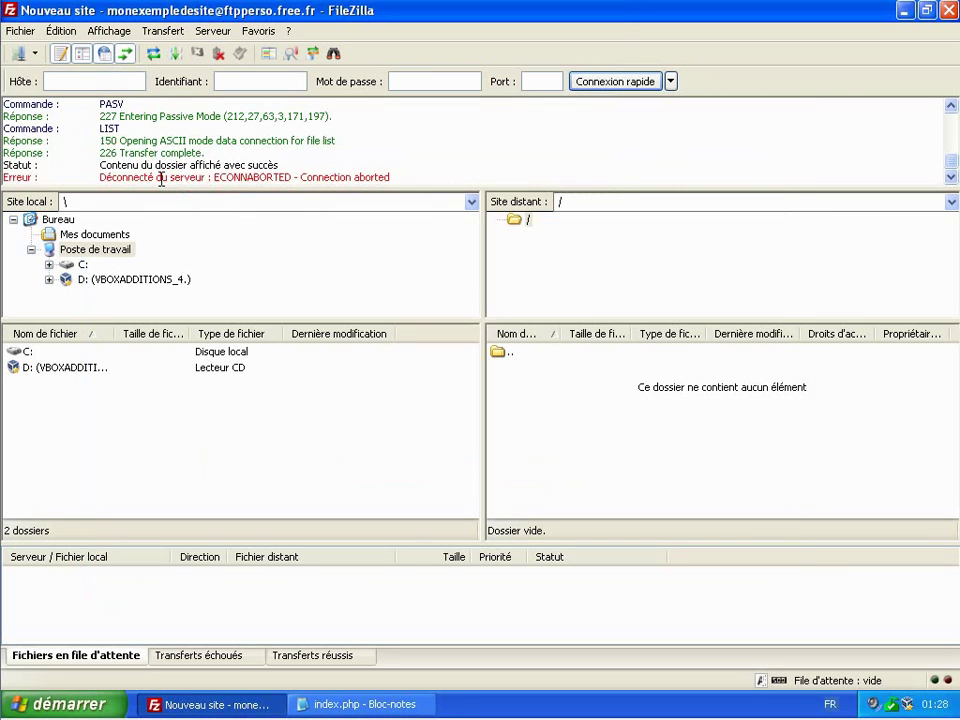
{"action": "left_click", "coordinate": [17, 57]}
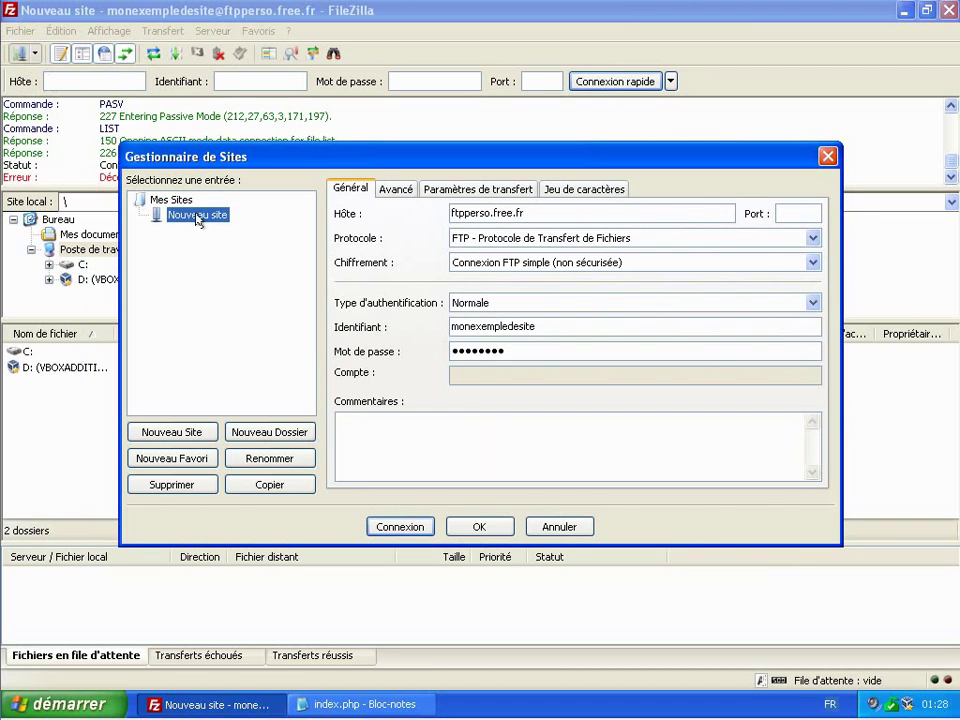
{"action": "left_click", "coordinate": [400, 528]}
{"action": "left_click", "coordinate": [380, 366]}
{"action": "left_click", "coordinate": [440, 385]}
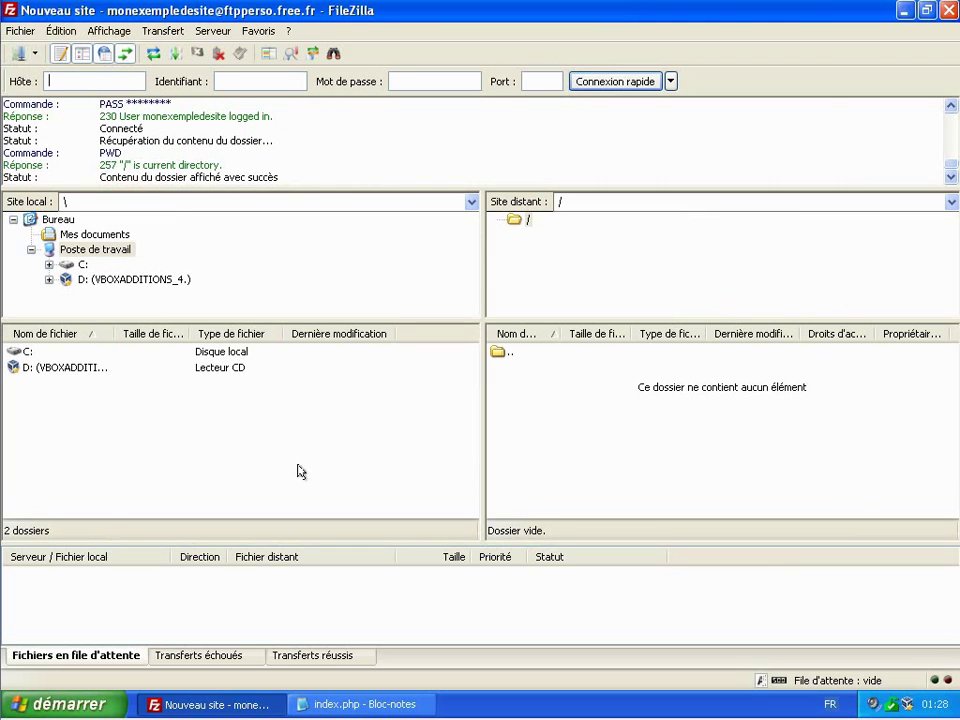
{"action": "left_click", "coordinate": [60, 704]}
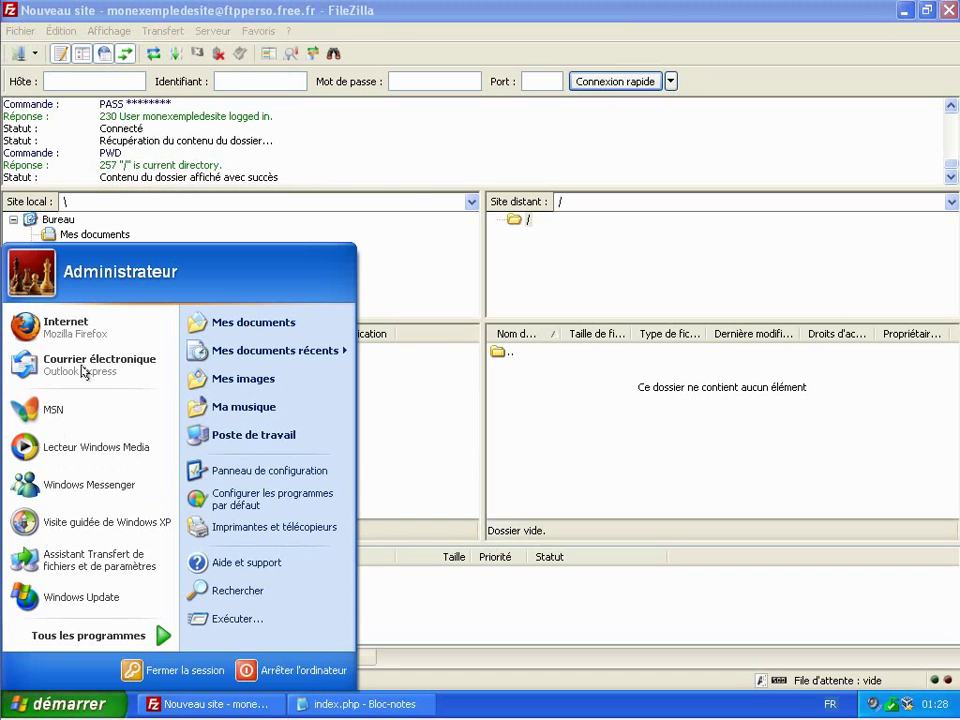
{"action": "left_click", "coordinate": [80, 331]}
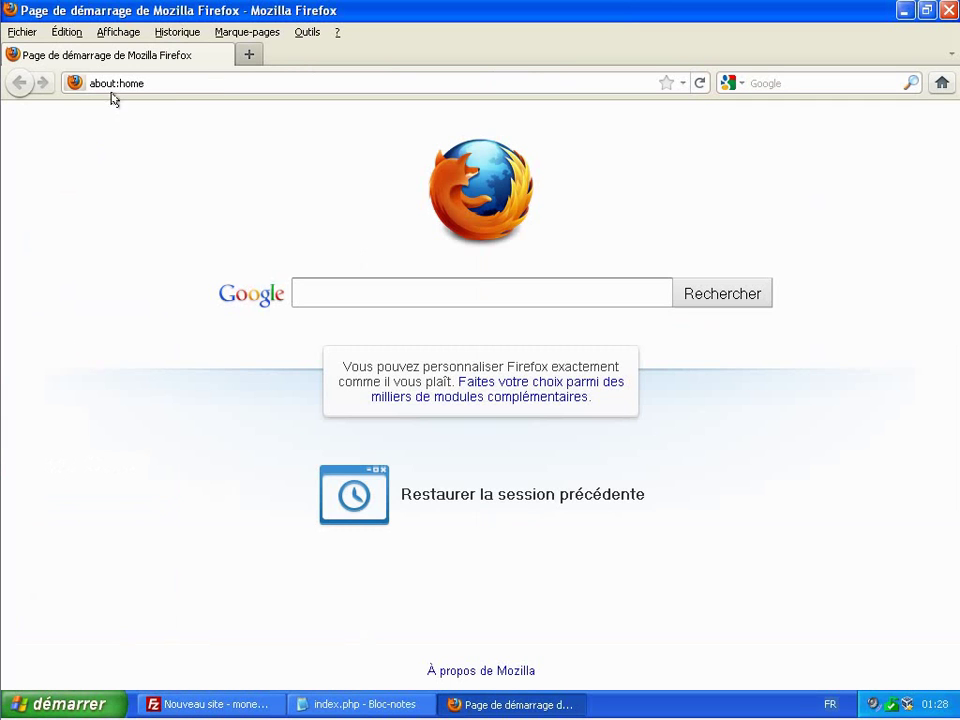
{"action": "left_click", "coordinate": [111, 85]}
{"action": "type", "text": "htt"}
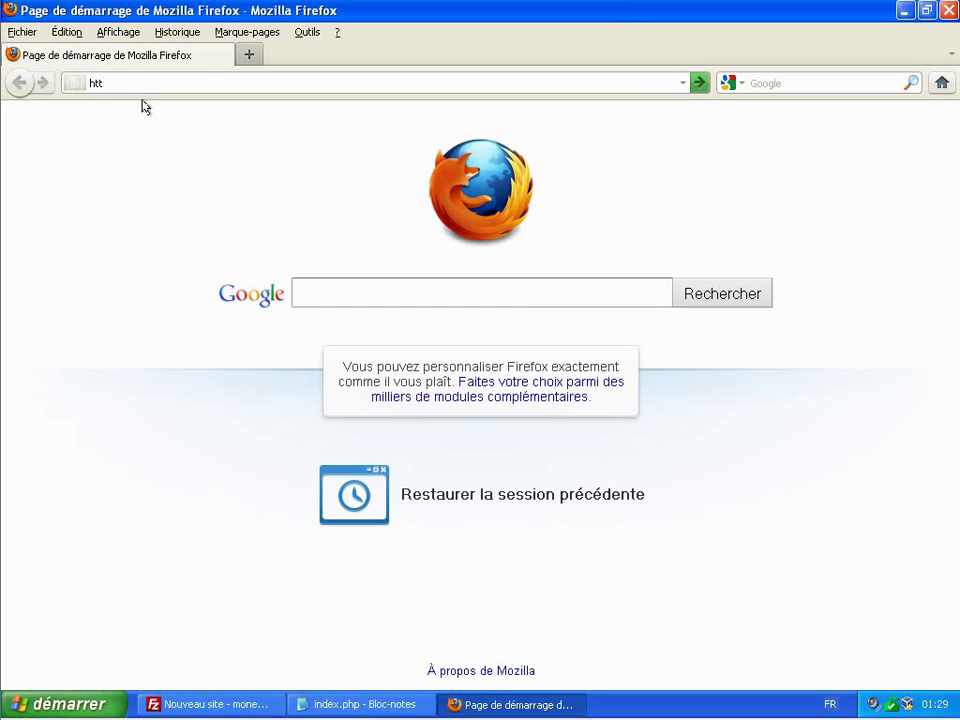
{"action": "type", "text": "p://mo"}
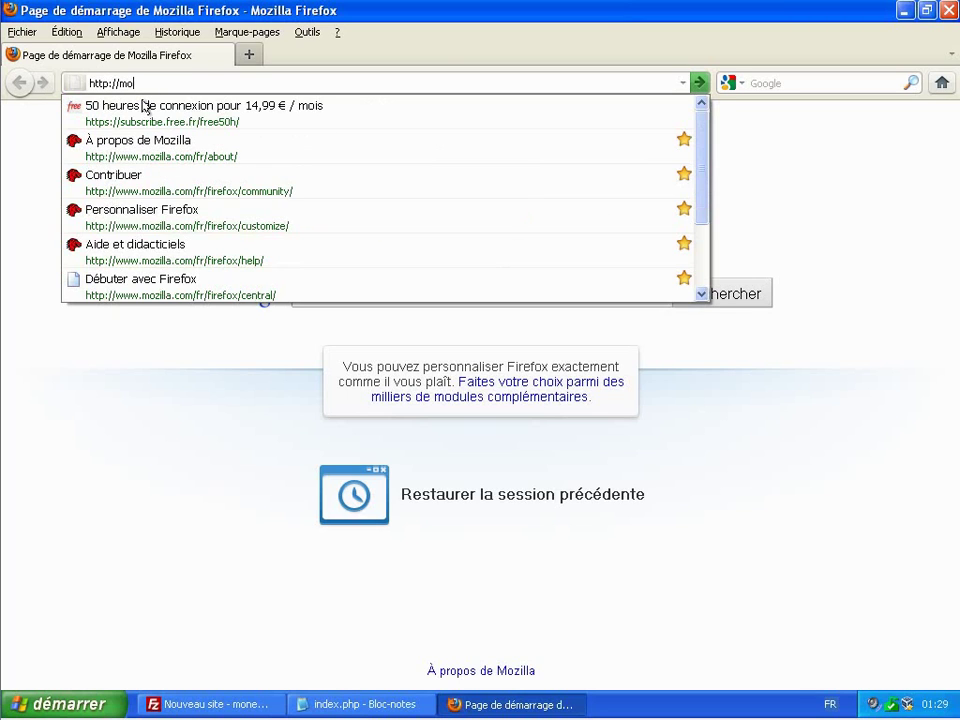
{"action": "type", "text": "nexem"}
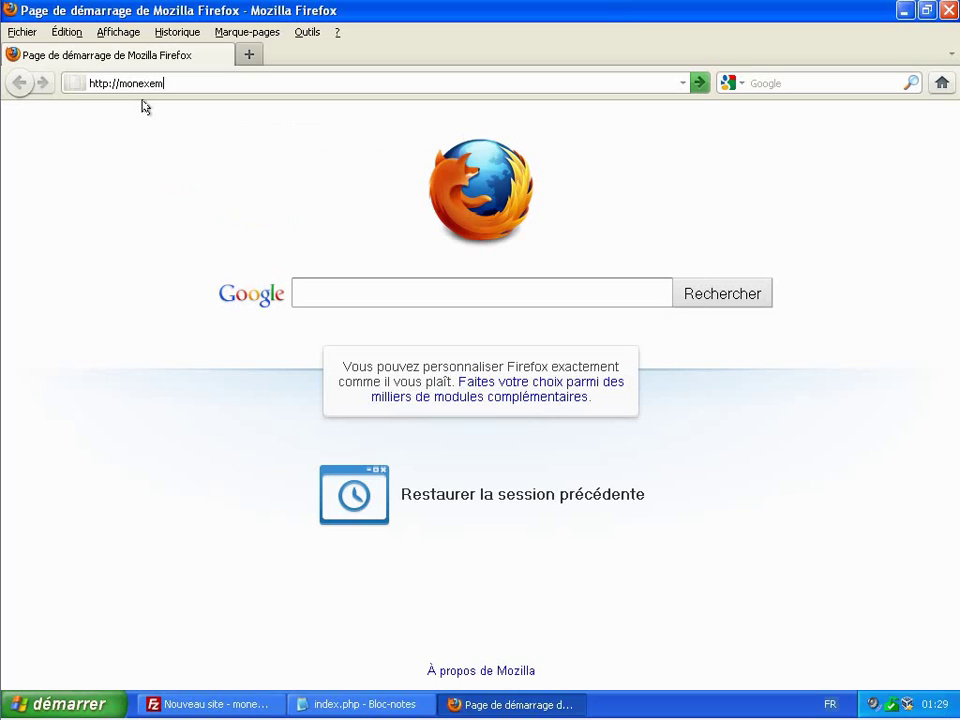
{"action": "type", "text": "pledesite.free.fr"}
{"action": "key", "text": "Return"}
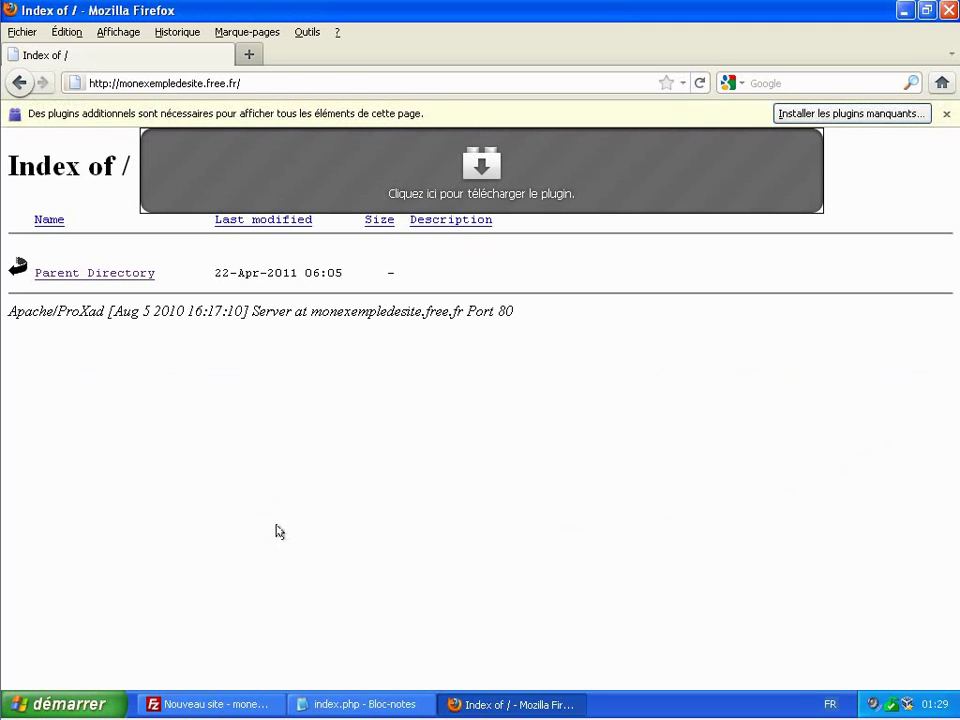
Switch back to FileZilla and show the contents of the Bureau folder on the local side
{"action": "left_click", "coordinate": [214, 704]}
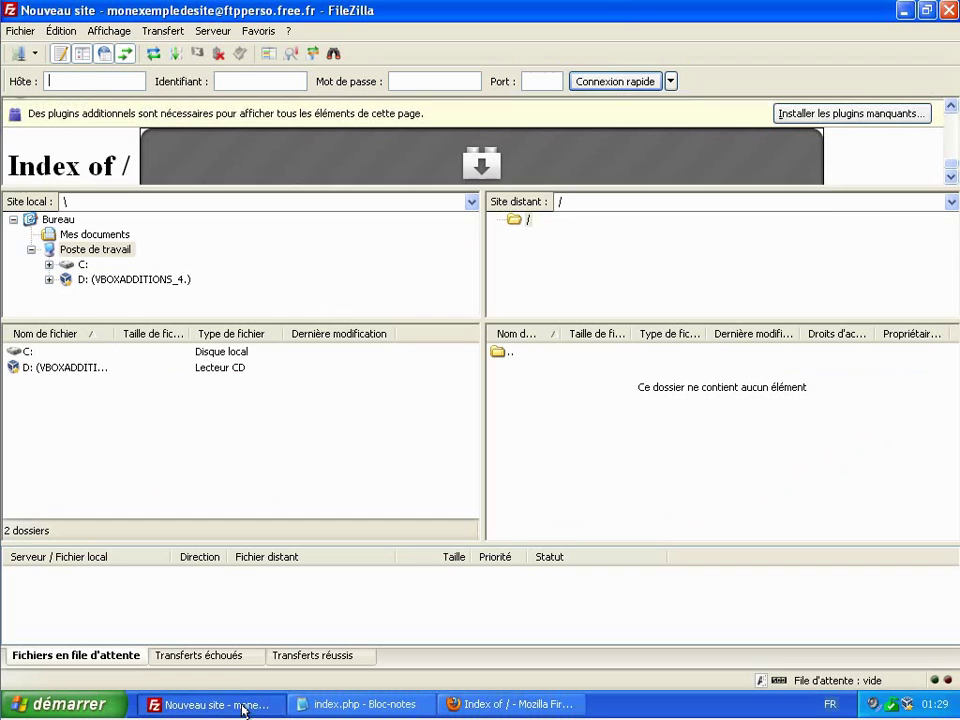
{"action": "left_click", "coordinate": [57, 219]}
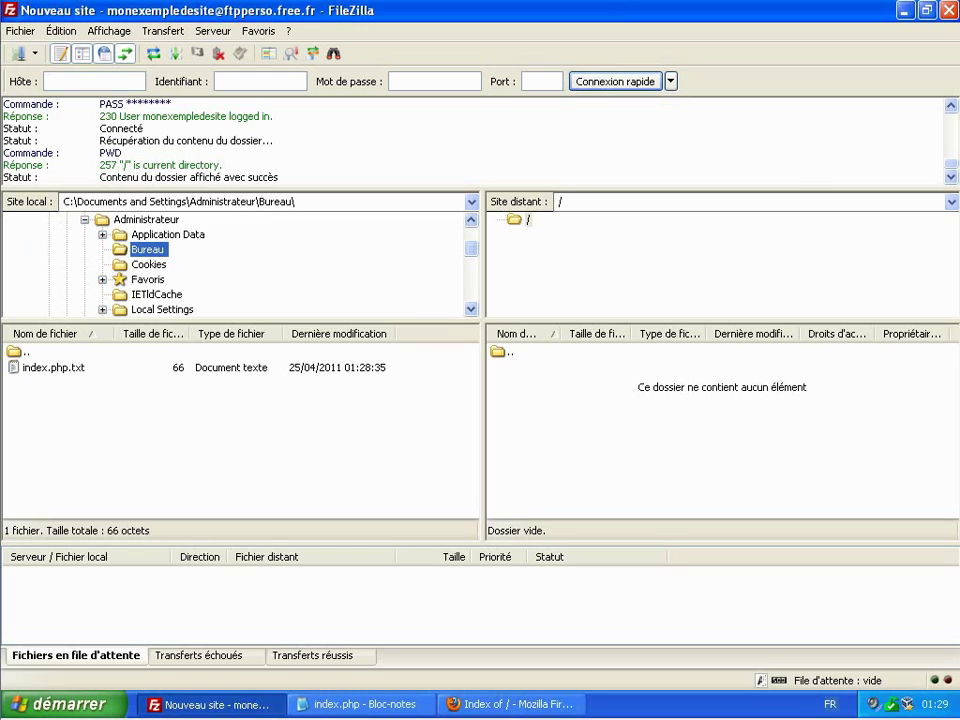
{"action": "left_click", "coordinate": [97, 413]}
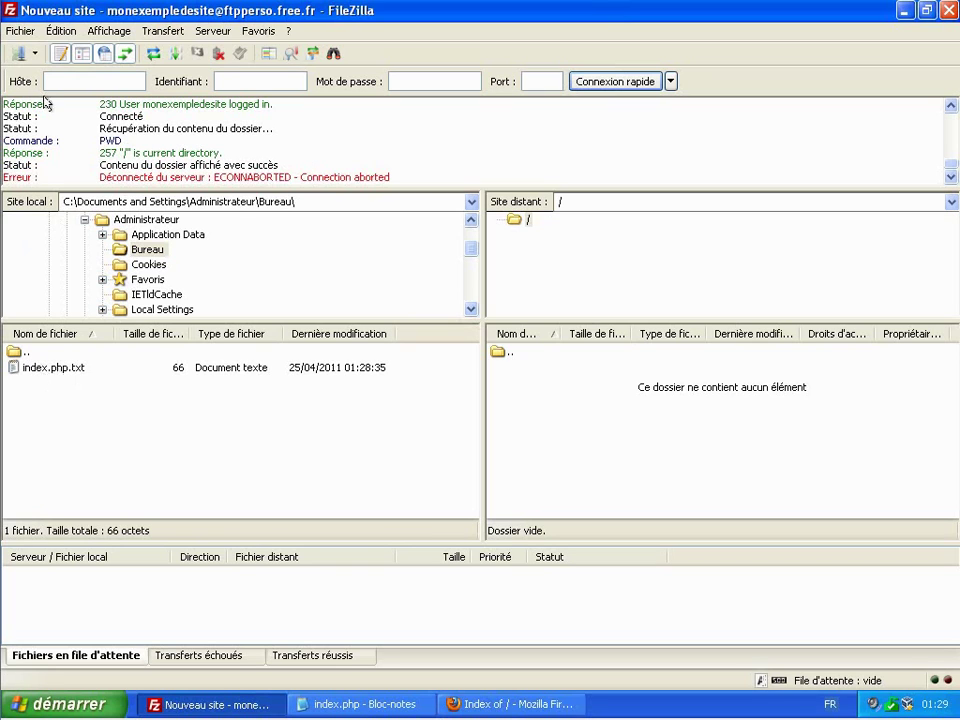
Reconnect to Nouveau site in the current tab, replacing the previous connection, and upload index.php.txt from the local Bureau folder to the remote root
{"action": "left_click", "coordinate": [20, 55]}
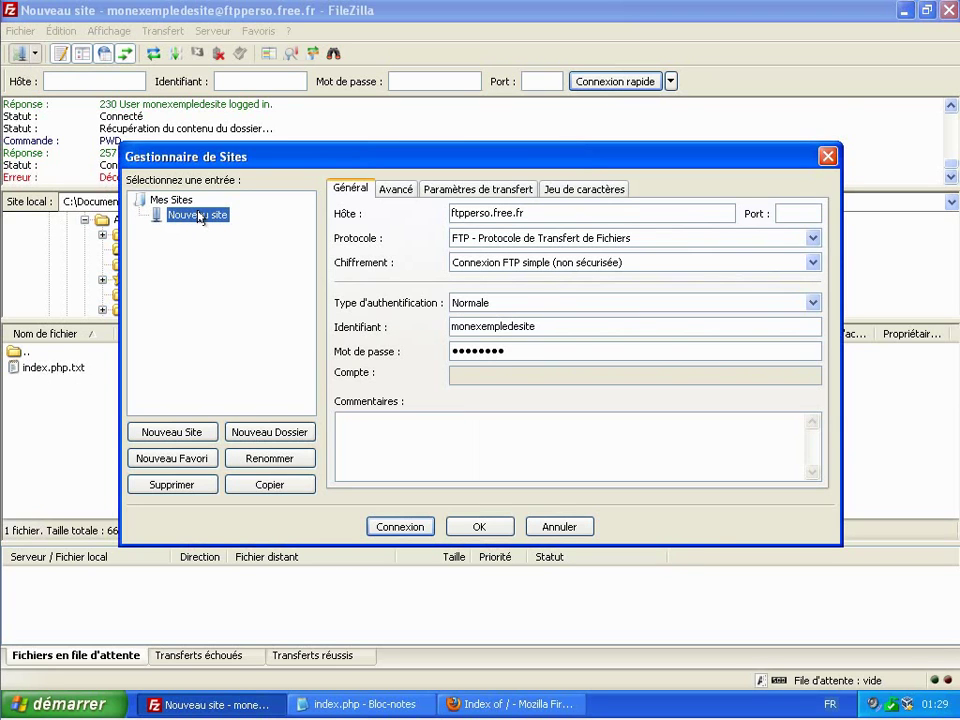
{"action": "left_click", "coordinate": [402, 527]}
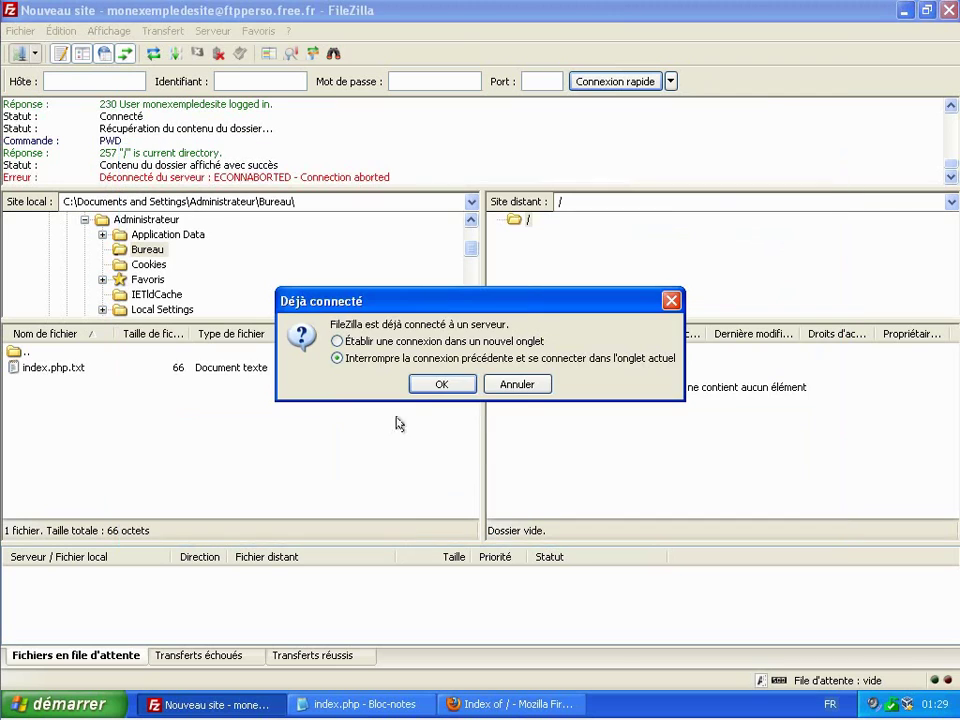
{"action": "left_click", "coordinate": [421, 384]}
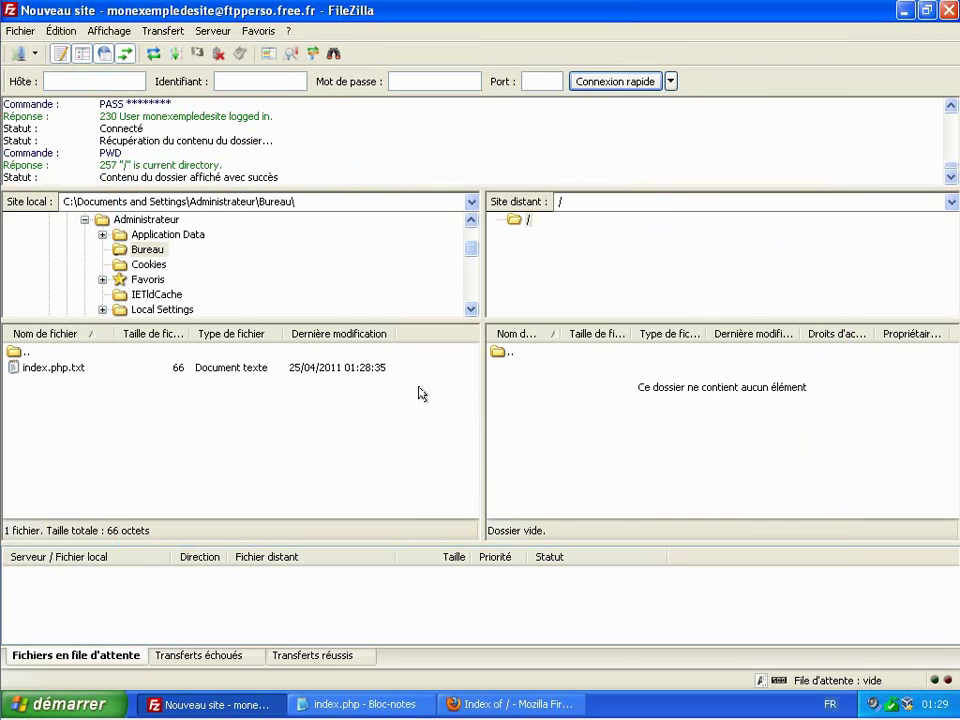
{"action": "left_click", "coordinate": [41, 368]}
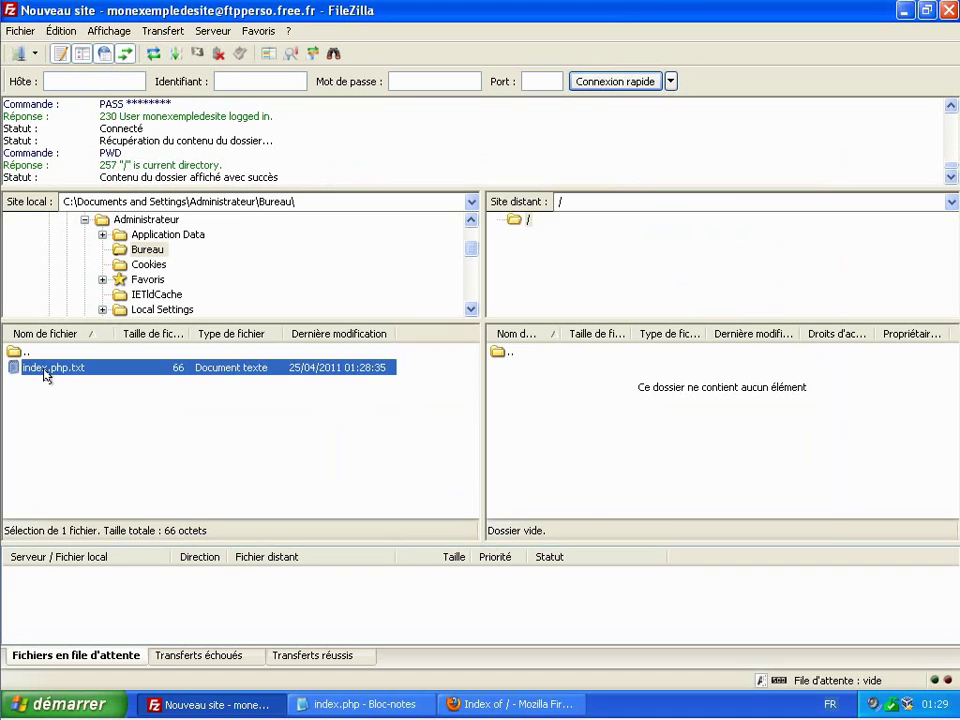
{"action": "left_click_drag", "start_coordinate": [45, 375], "coordinate": [538, 416]}
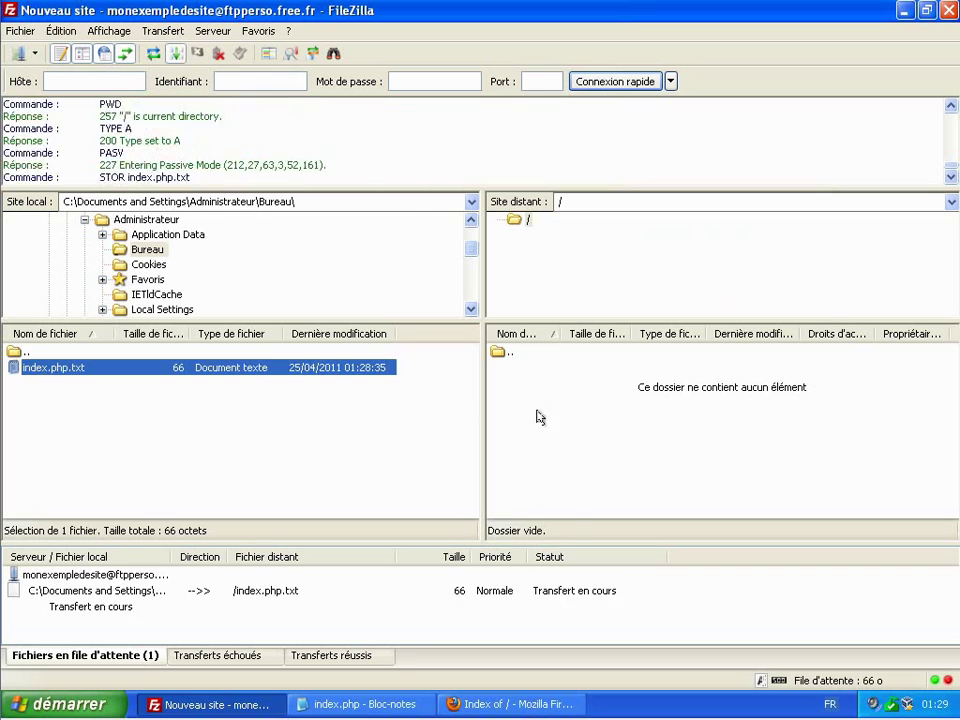
Widen the remote file name column and rename the uploaded index.php.txt on the server as index.php
{"action": "left_click", "coordinate": [529, 370]}
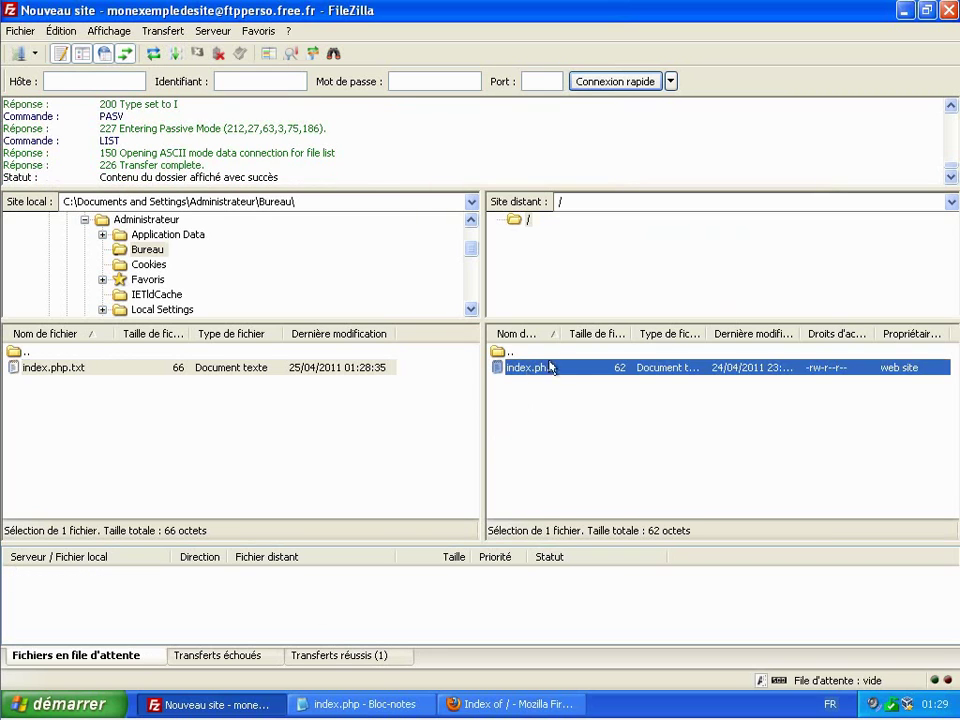
{"action": "left_click_drag", "start_coordinate": [563, 333], "coordinate": [622, 337]}
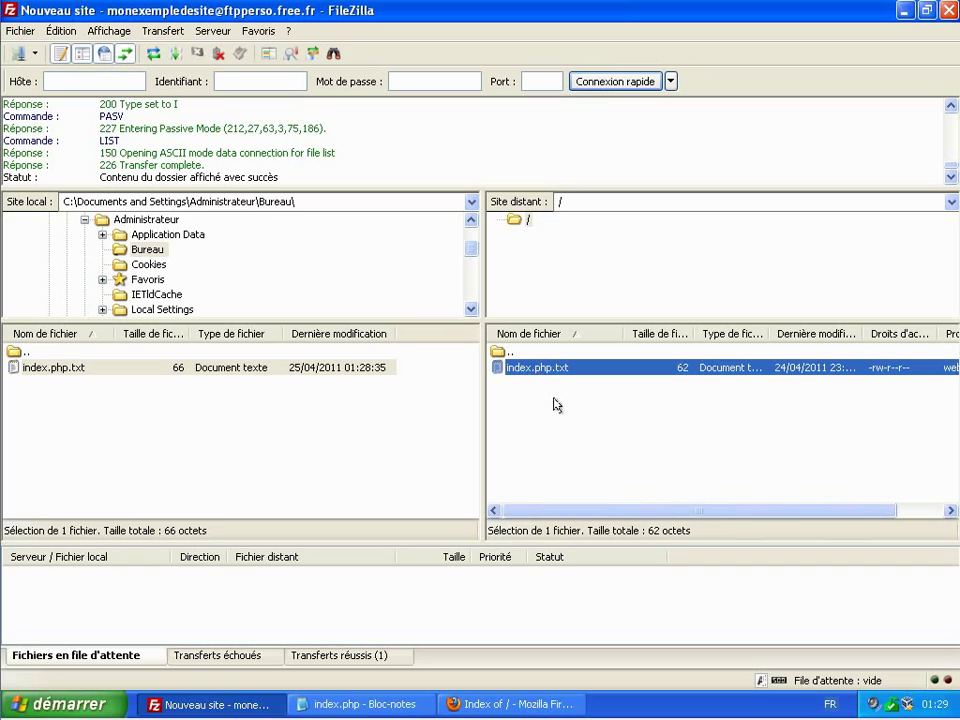
{"action": "key", "text": "F2"}
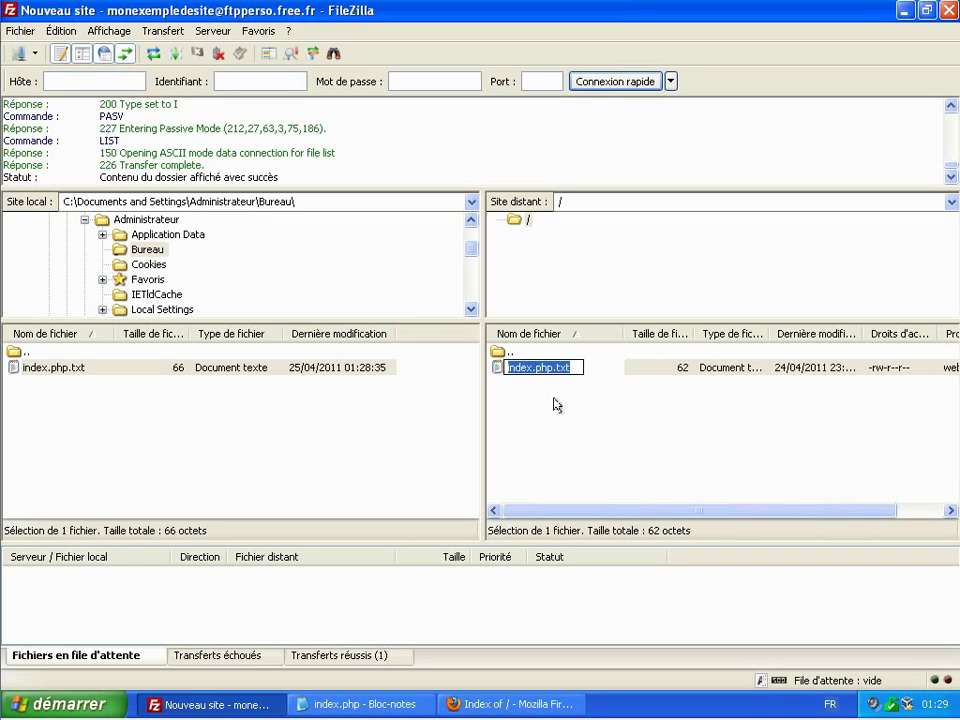
{"action": "key", "text": "End"}
{"action": "key", "text": "BackSpace"}
{"action": "key", "text": "BackSpace"}
{"action": "key", "text": "BackSpace"}
{"action": "key", "text": "BackSpace"}
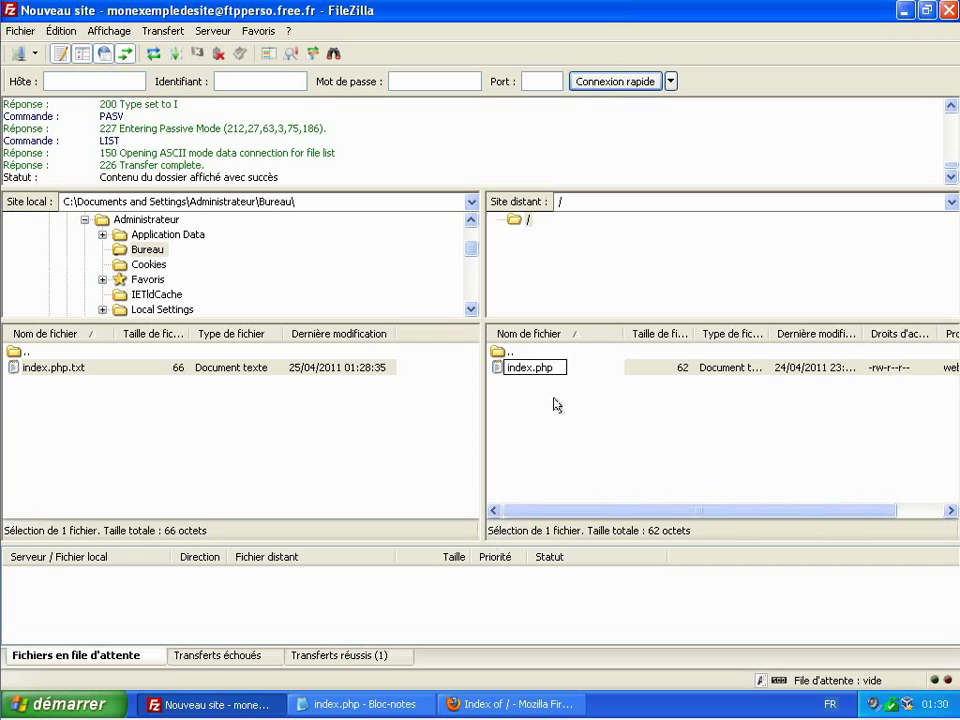
{"action": "key", "text": "Return"}
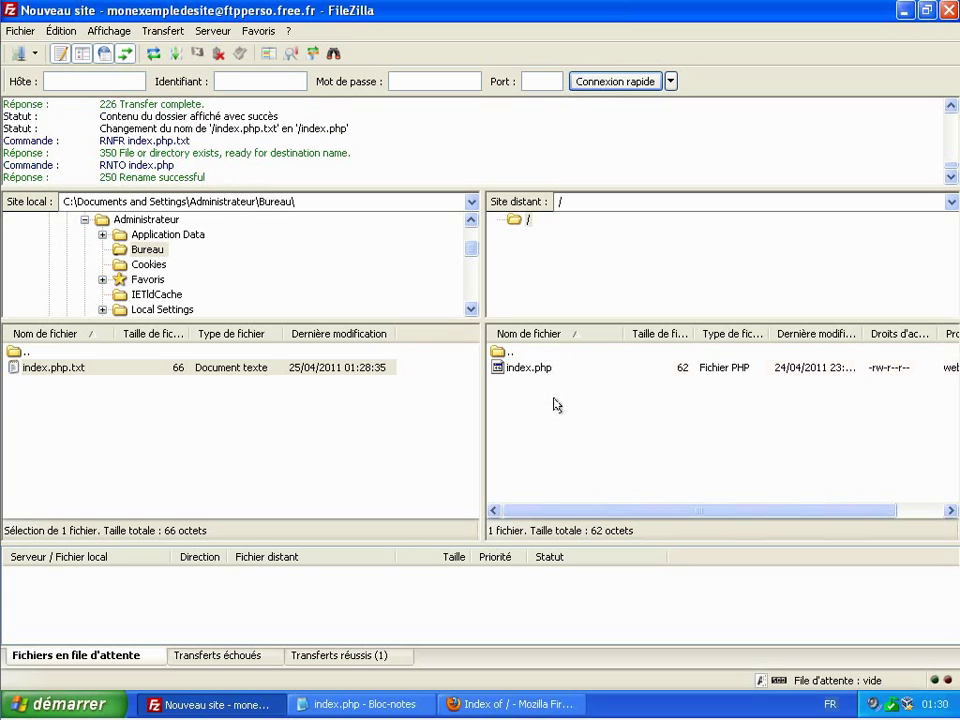
{"action": "left_click", "coordinate": [493, 706]}
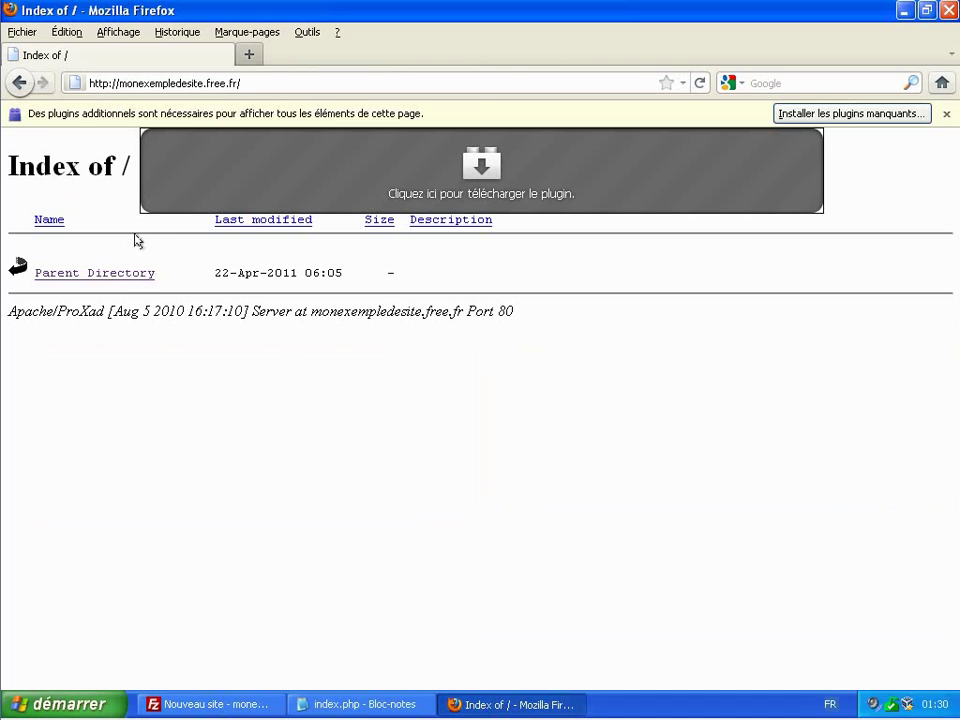
{"action": "left_click", "coordinate": [699, 84]}
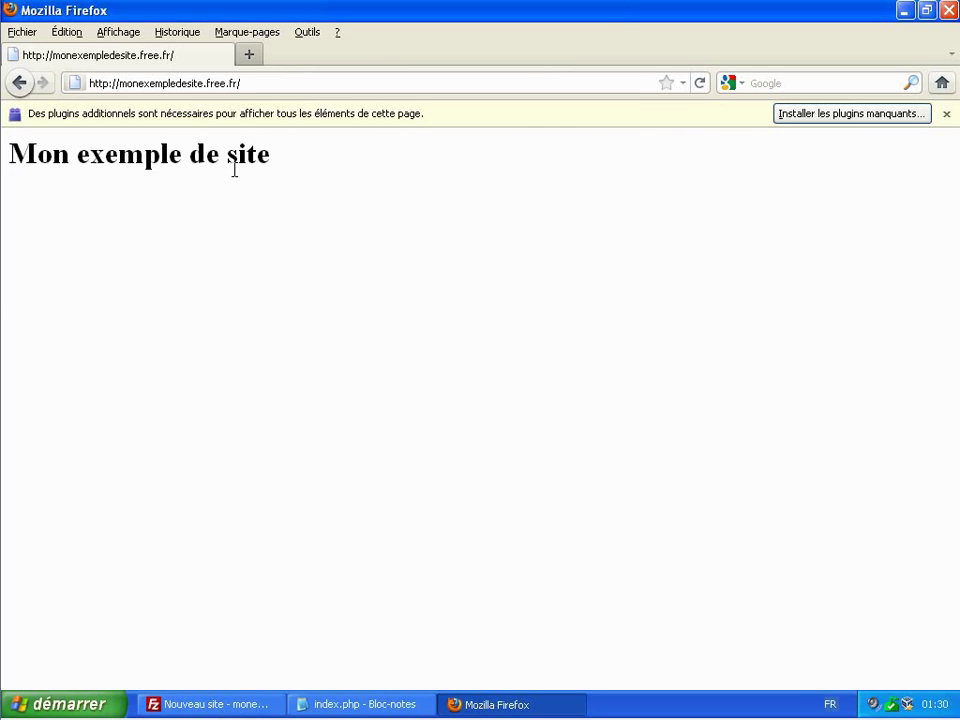
{"action": "left_click", "coordinate": [350, 704]}
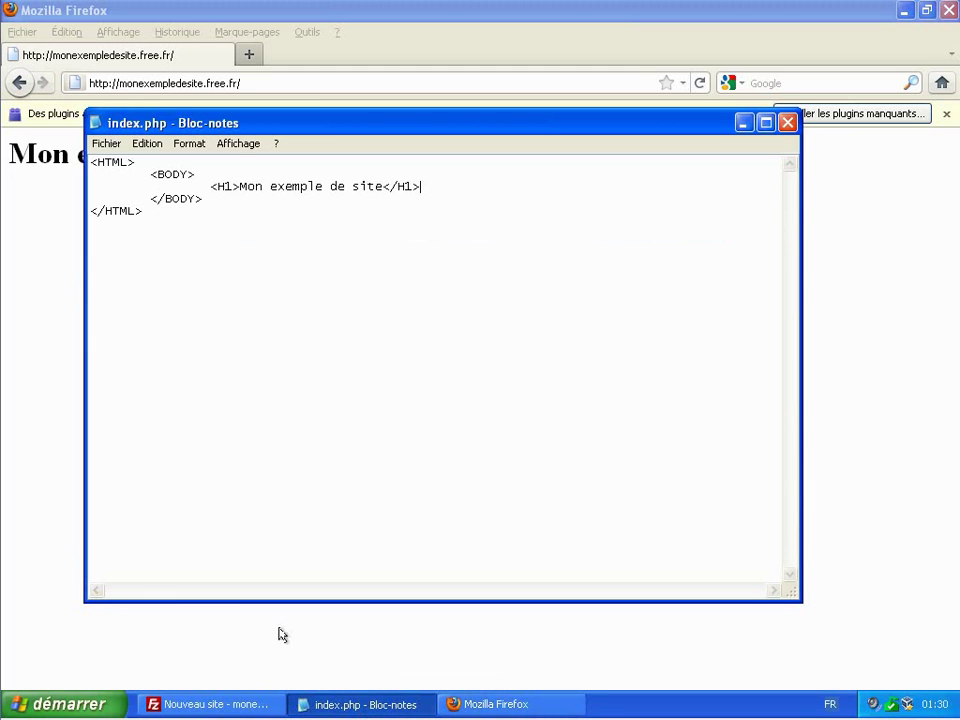